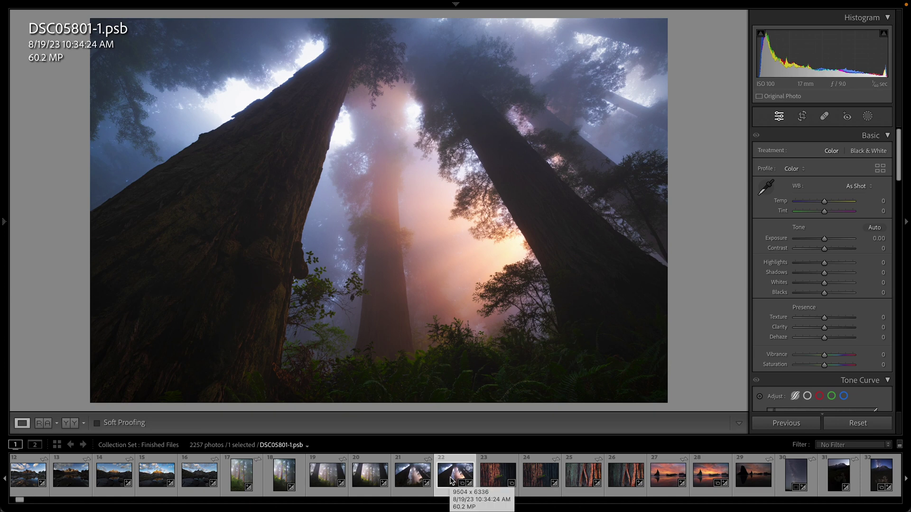
- Send DSC05801-1.psb from the Lightroom filmstrip to Adobe Photoshop with Edit In
right_click(451, 481)
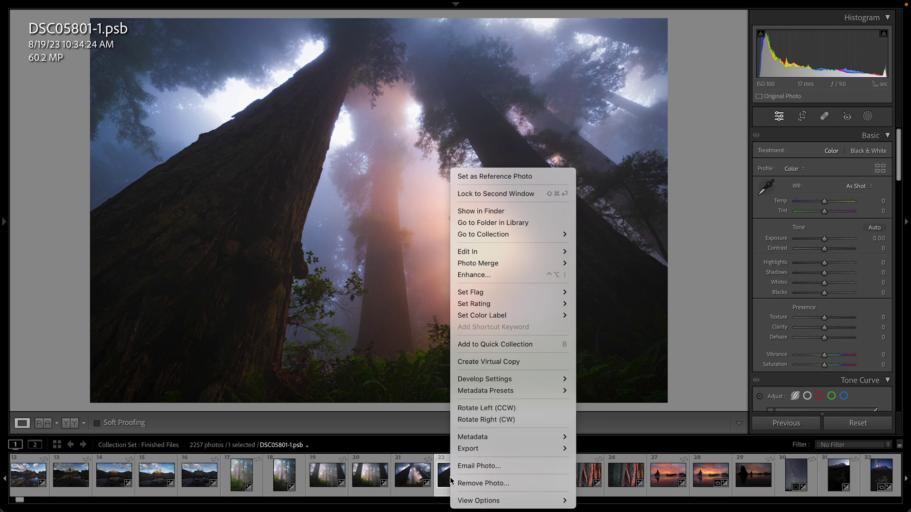
mouse_move(502, 251)
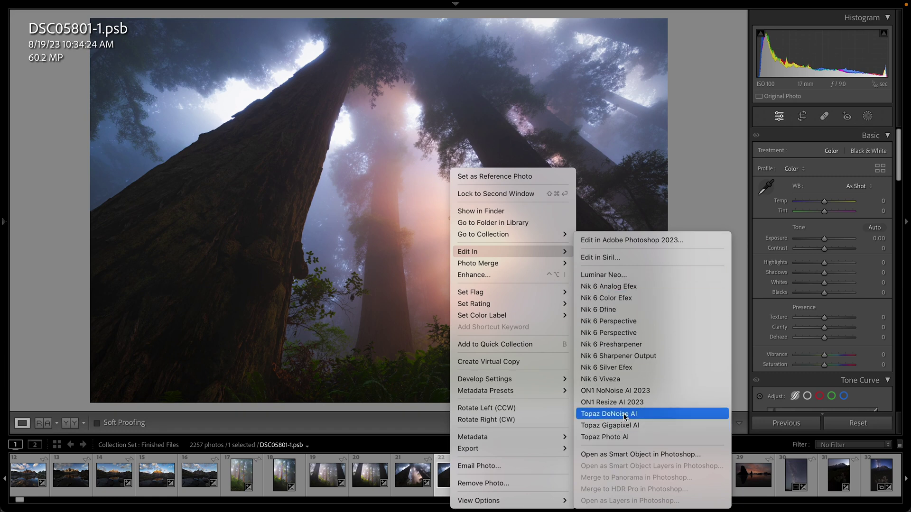
left_click(446, 477)
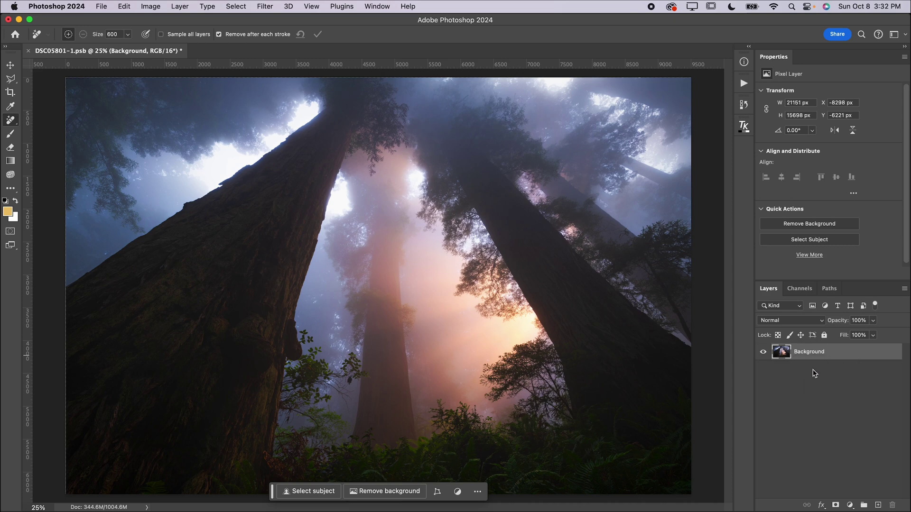
- Check the Filter menu for the Nik Collection, ON1, Skylum Software and Topaz Labs plugins
left_click(265, 6)
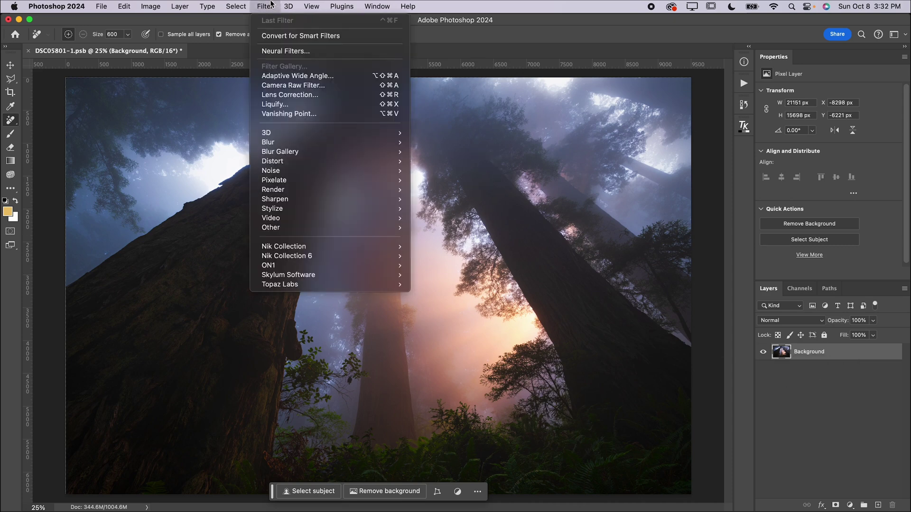
mouse_move(301, 264)
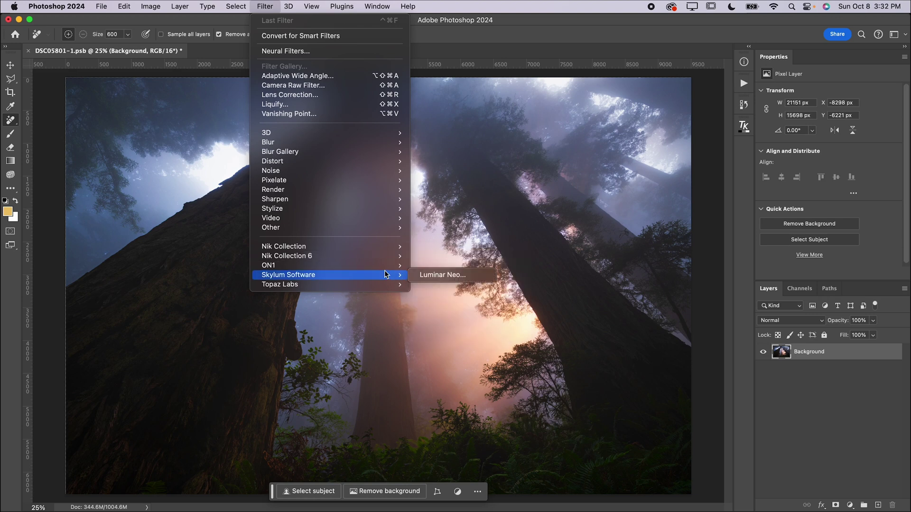
mouse_move(384, 271)
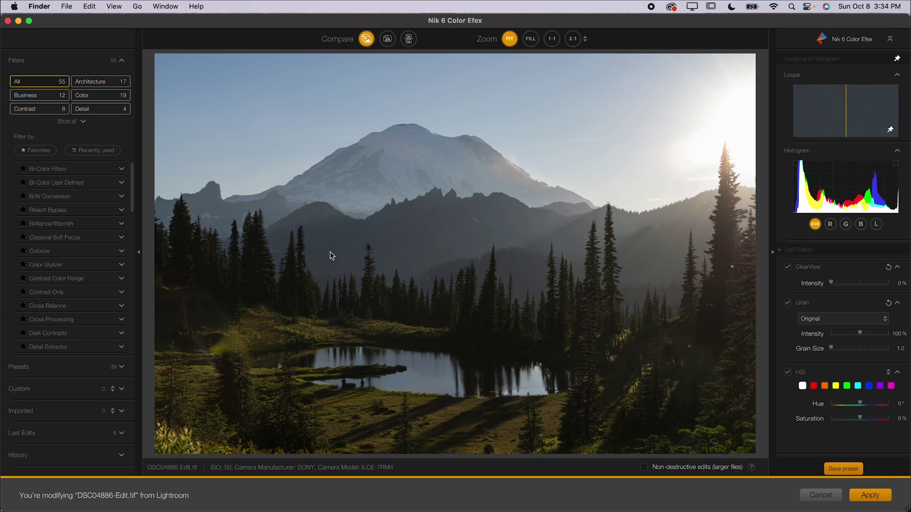
- Add Classical Soft Focus from the Filters list to the mountain lake photo at 50% strength
scroll(81, 230, "down", 10)
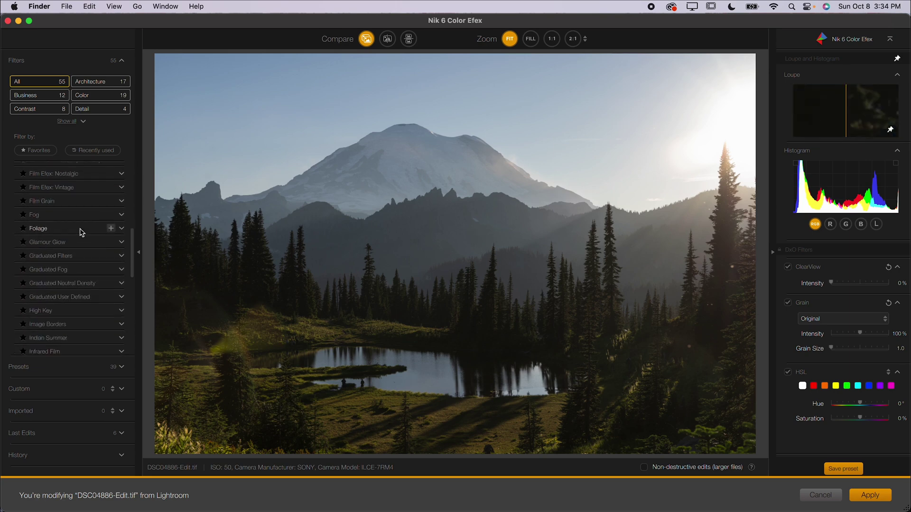
scroll(81, 230, "down", 10)
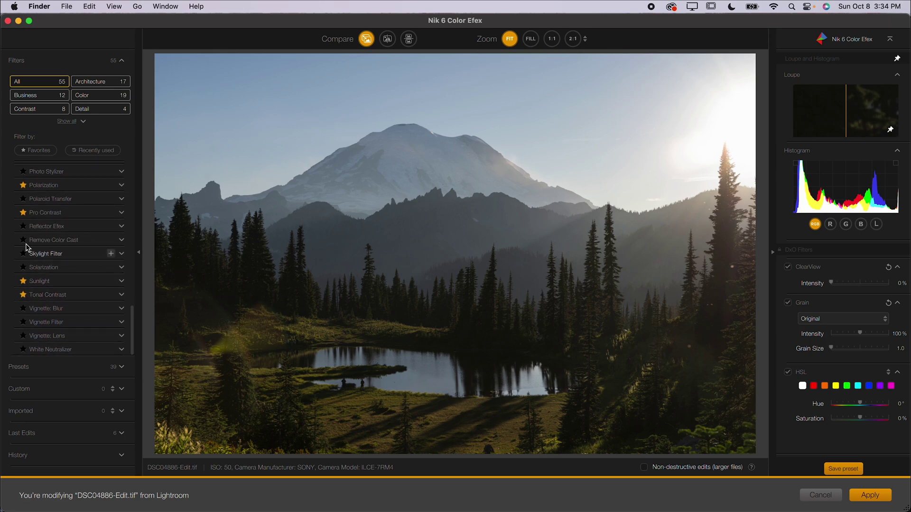
scroll(26, 247, "up", 10)
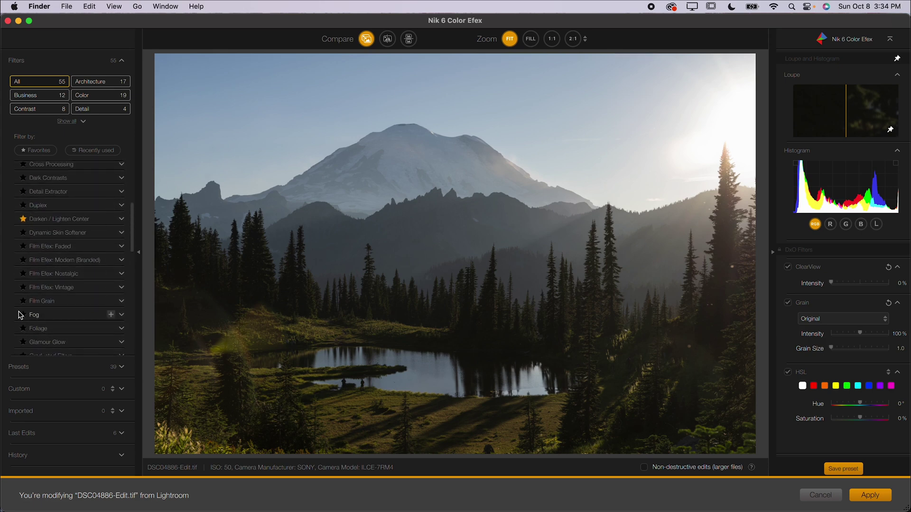
scroll(20, 314, "down", 10)
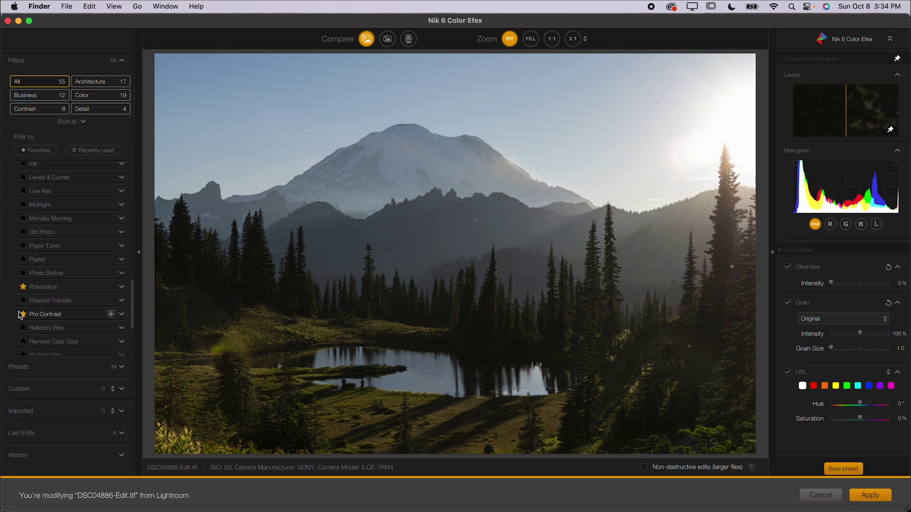
scroll(21, 311, "down", 5)
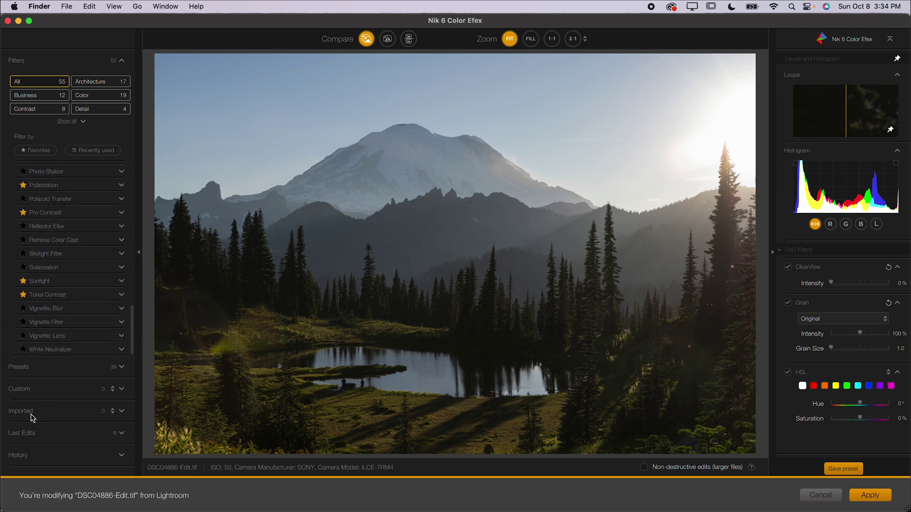
scroll(55, 315, "up", 20)
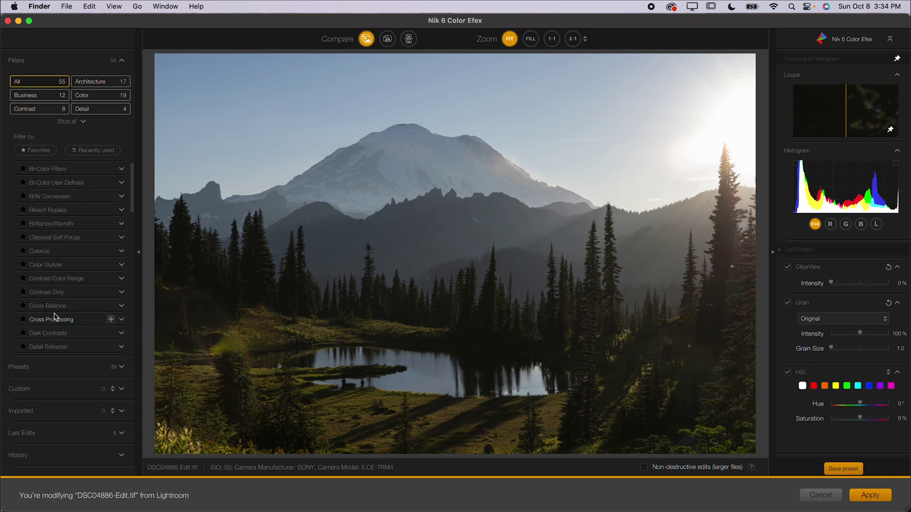
left_click(56, 243)
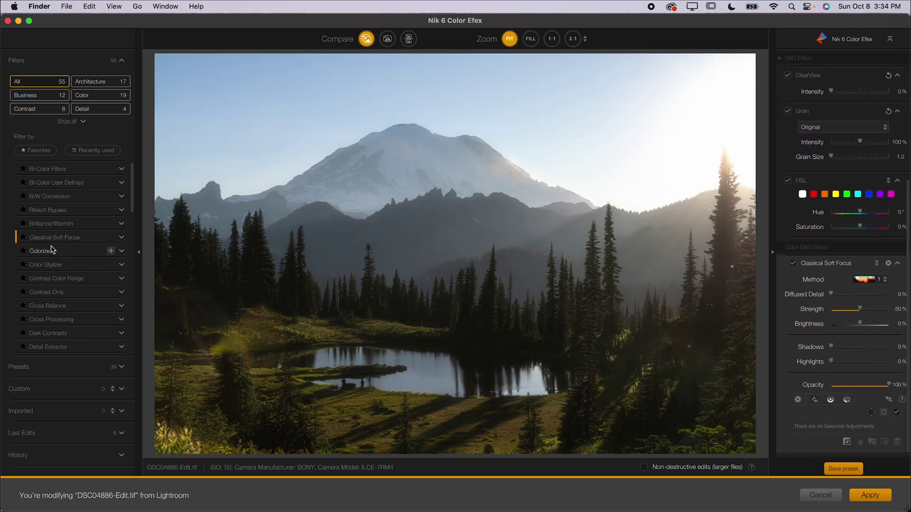
scroll(47, 242, "down", 5)
scroll(76, 241, "down", 10)
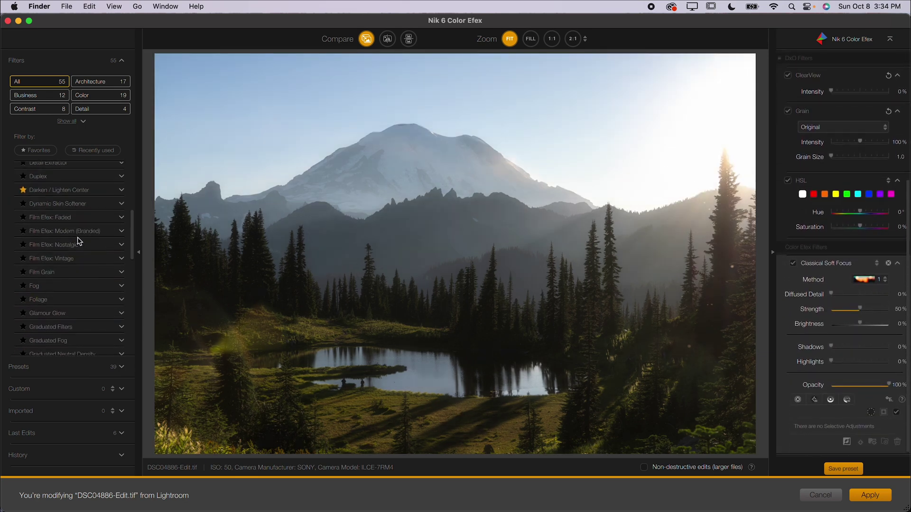
scroll(77, 241, "down", 4)
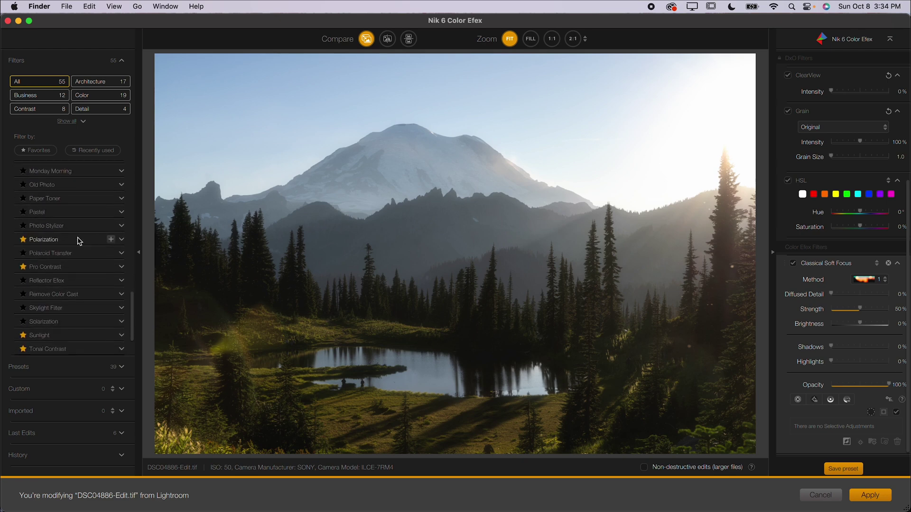
- Switch to Polarization, compare it on and off, and settle its strength at 117%
left_click(71, 241)
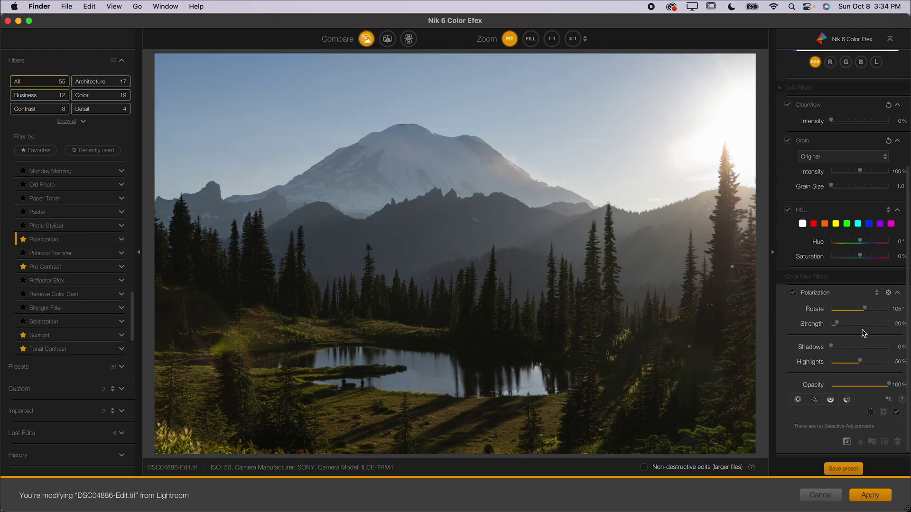
left_click_drag(838, 324, 906, 322)
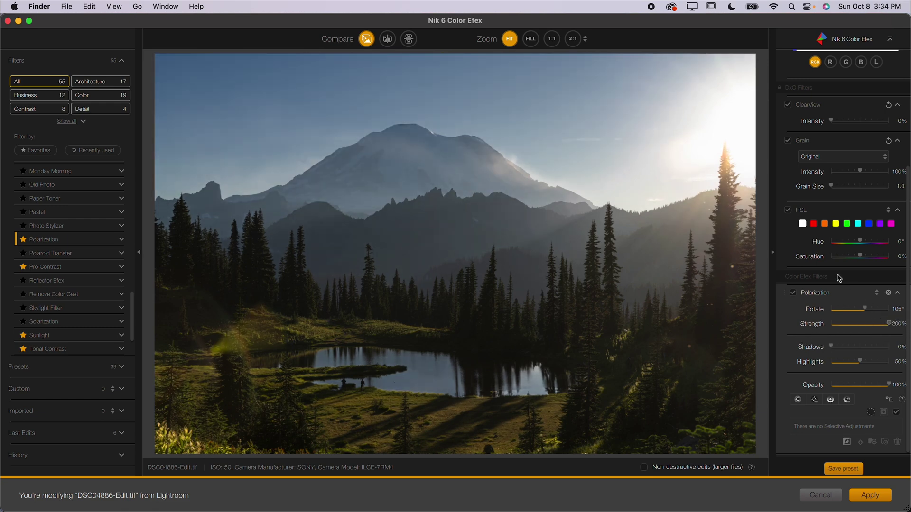
left_click(793, 293)
left_click(793, 293)
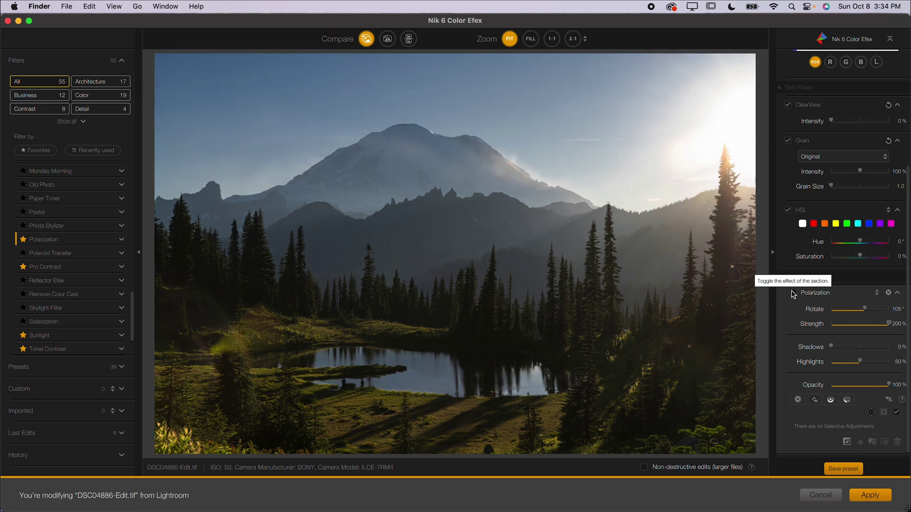
left_click(792, 293)
left_click(793, 293)
left_click(793, 293)
left_click(793, 293)
left_click(793, 293)
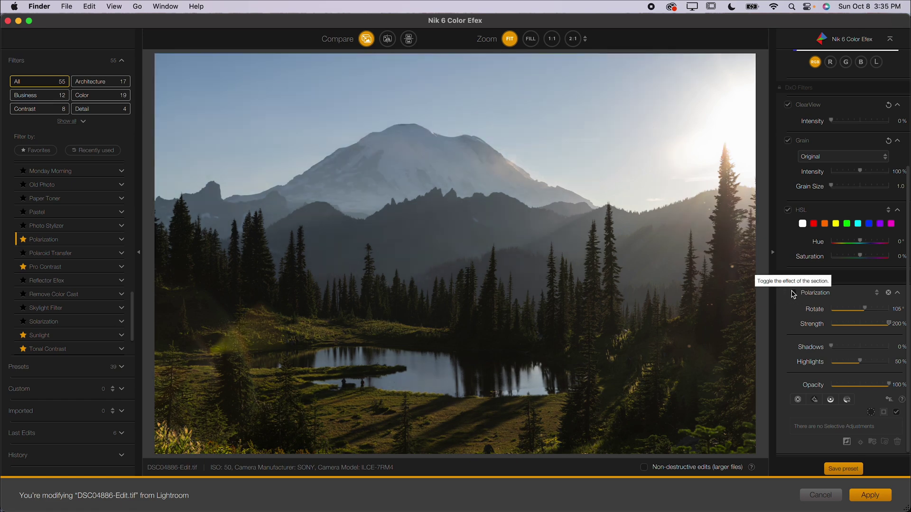
left_click(793, 293)
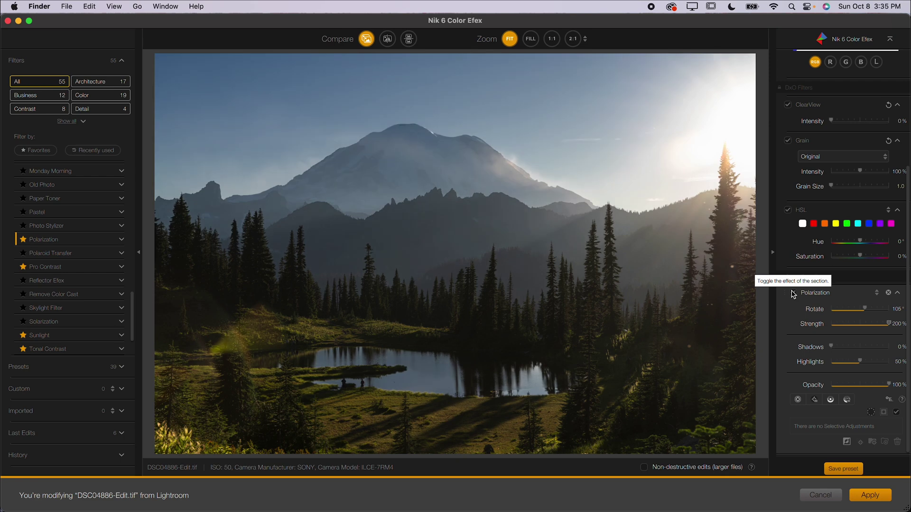
left_click(793, 293)
left_click(793, 293)
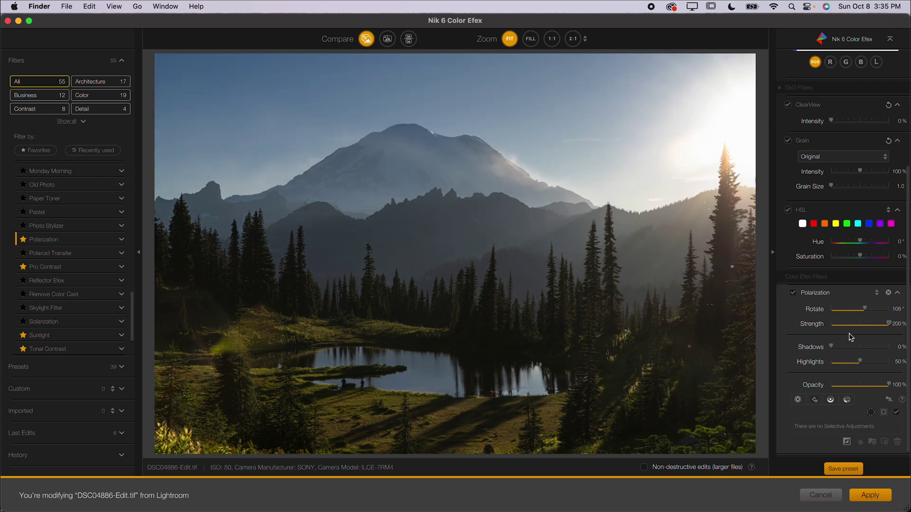
mouse_move(874, 325)
left_mouse_down()
mouse_move(859, 326)
mouse_move(888, 324)
mouse_move(865, 328)
left_mouse_up()
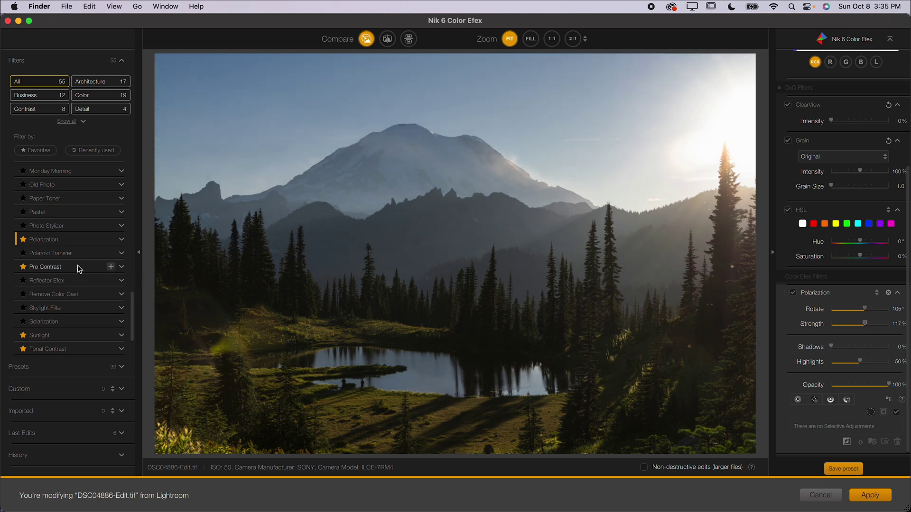
left_click(110, 267)
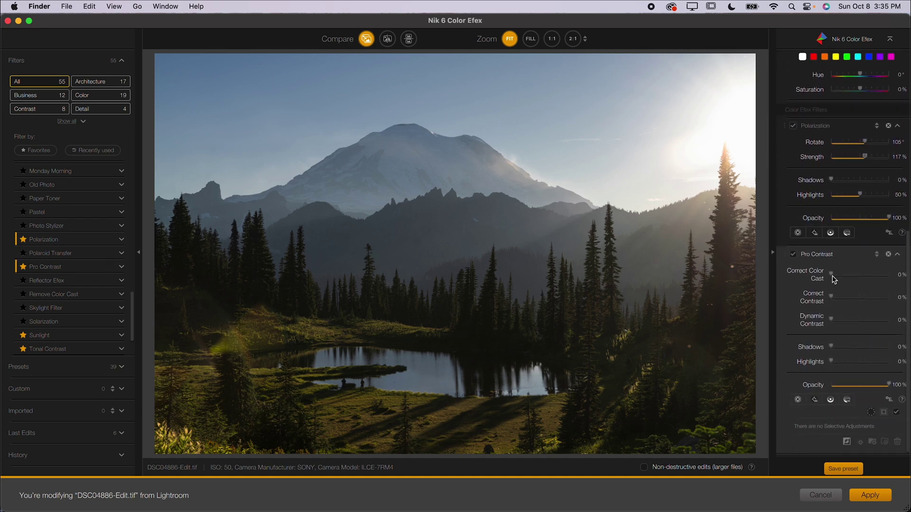
- Test Pro Contrast's Correct Color Cast and Correct Contrast amounts, keeping Dynamic Contrast at 15%
left_click_drag(831, 275, 904, 274)
mouse_move(889, 275)
left_mouse_down()
mouse_move(806, 282)
mouse_move(841, 271)
mouse_move(894, 278)
left_mouse_up()
left_click_drag(893, 278, 897, 277)
left_click_drag(896, 277, 811, 270)
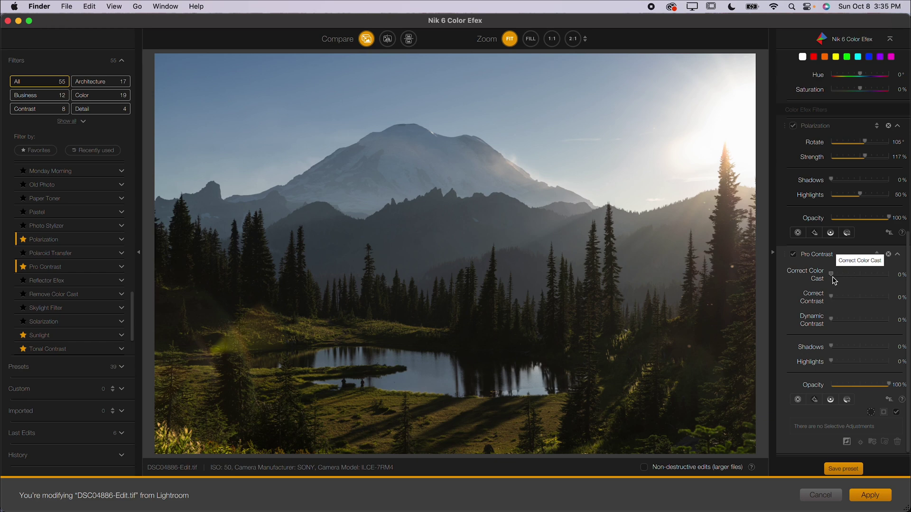
left_click_drag(831, 297, 754, 354)
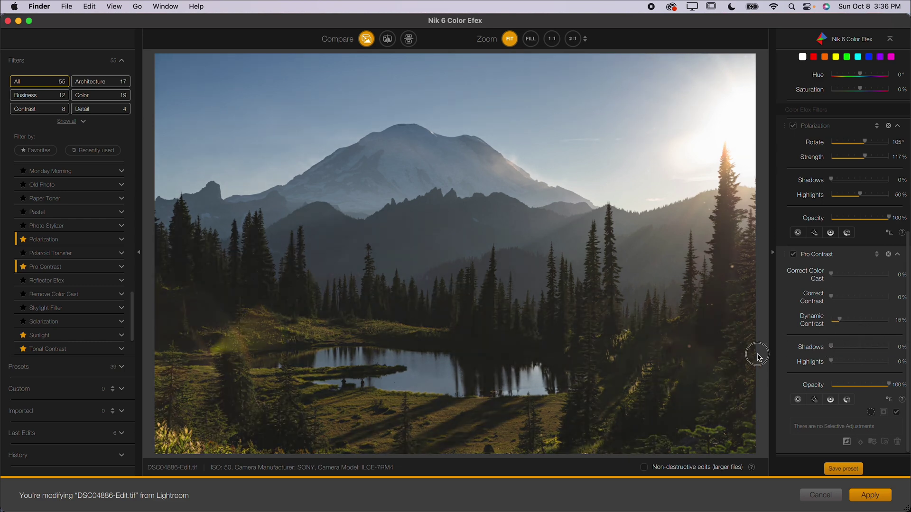
left_click_drag(831, 362, 776, 353)
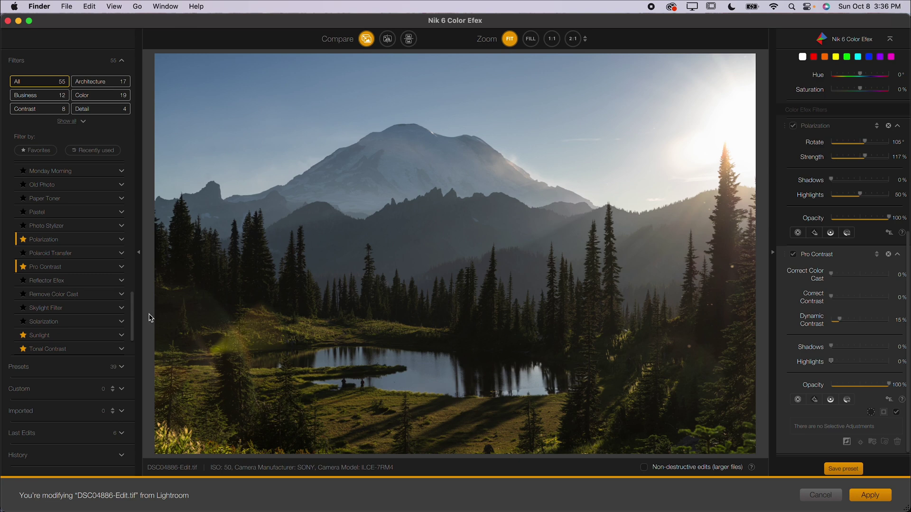
scroll(79, 319, "down", 3)
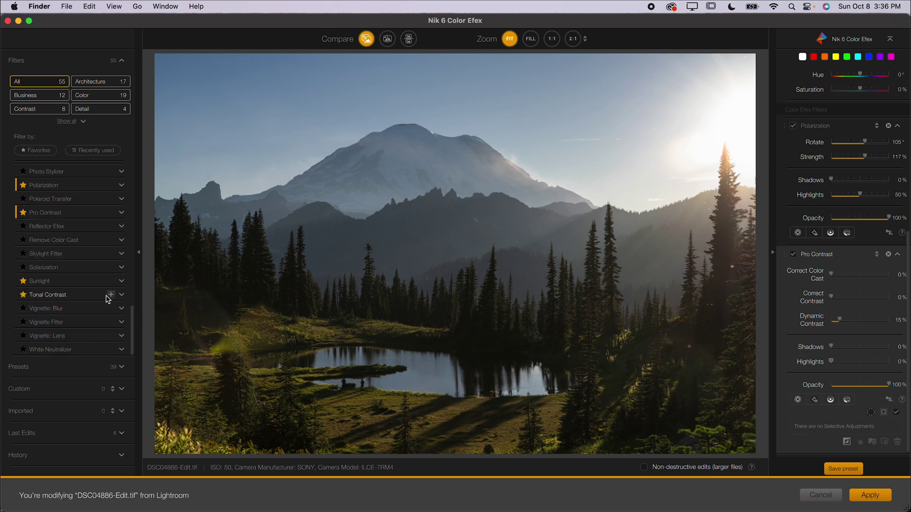
- Try Sunlight, then switch to Tonal Contrast and reset its four sliders to 0%
left_click(56, 284)
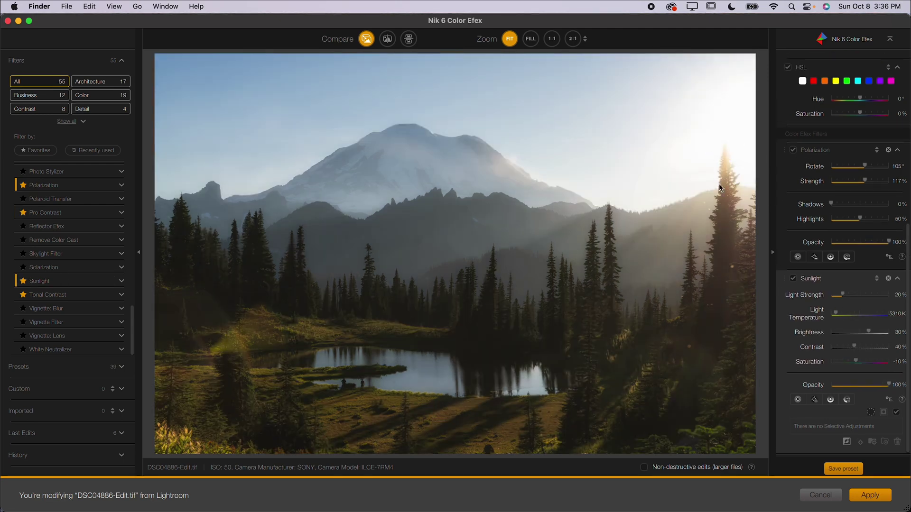
left_click(98, 296)
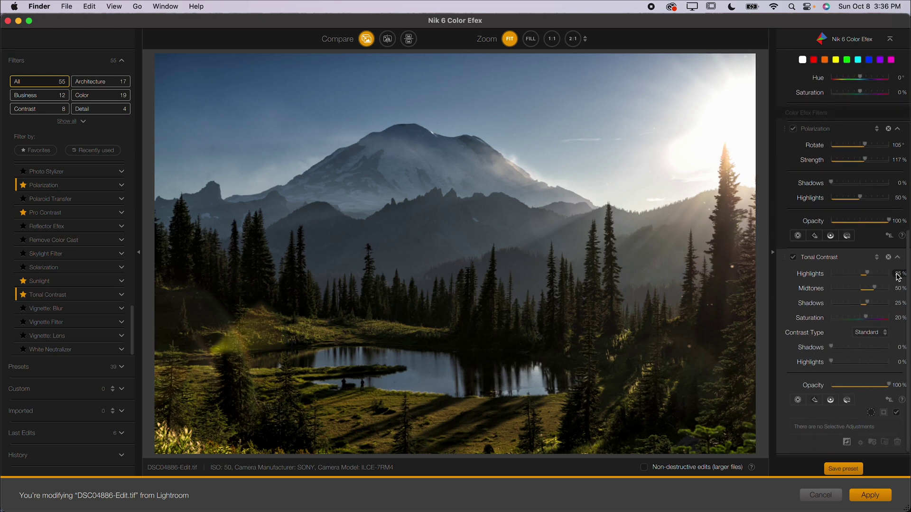
double_click(898, 274)
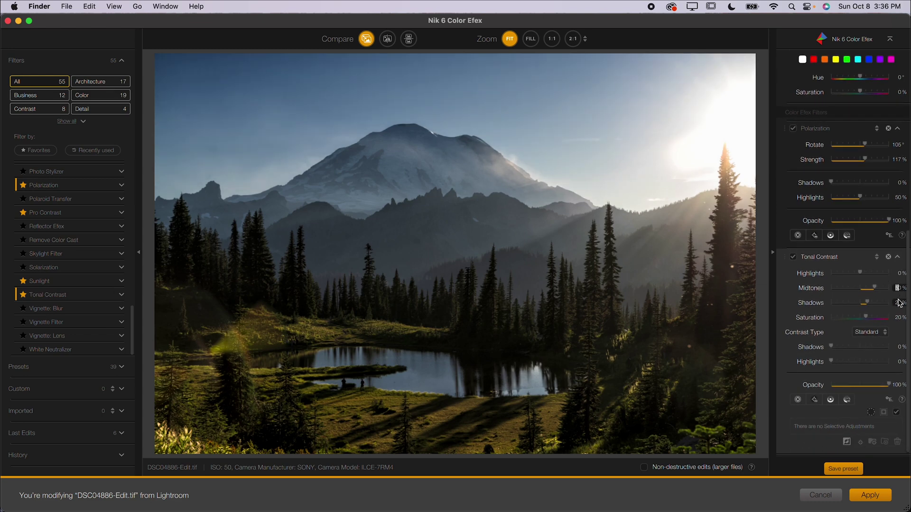
double_click(899, 288)
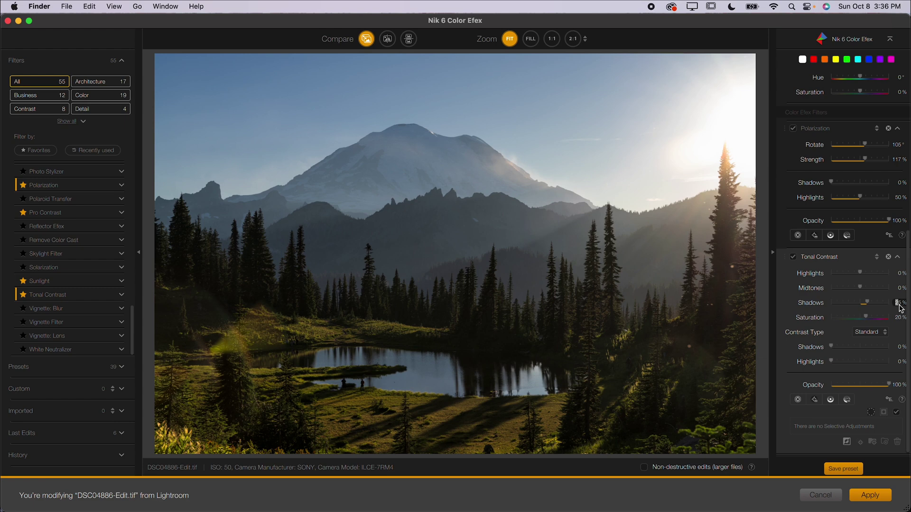
double_click(899, 302)
double_click(899, 317)
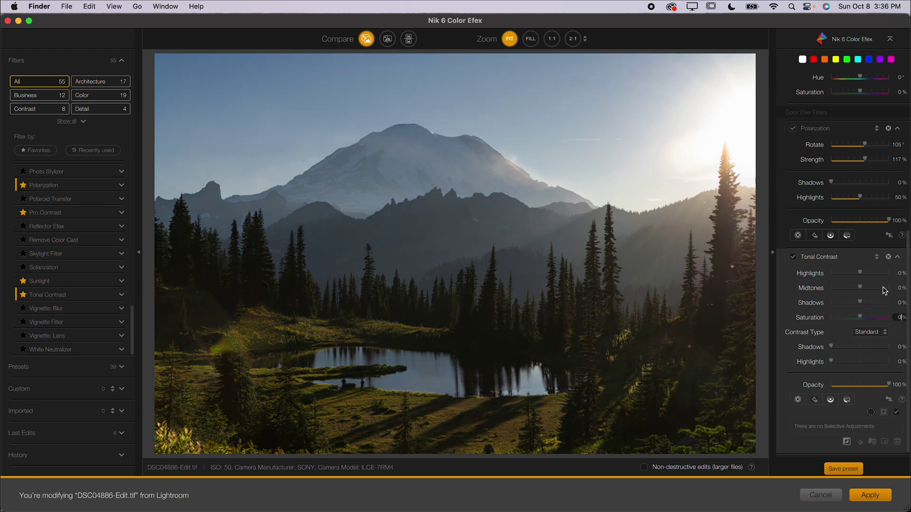
- Set Tonal Contrast Highlights 10%, Shadows 7%, Midtones 5%, and apply the edits
left_click_drag(860, 273, 850, 307)
left_click(861, 304)
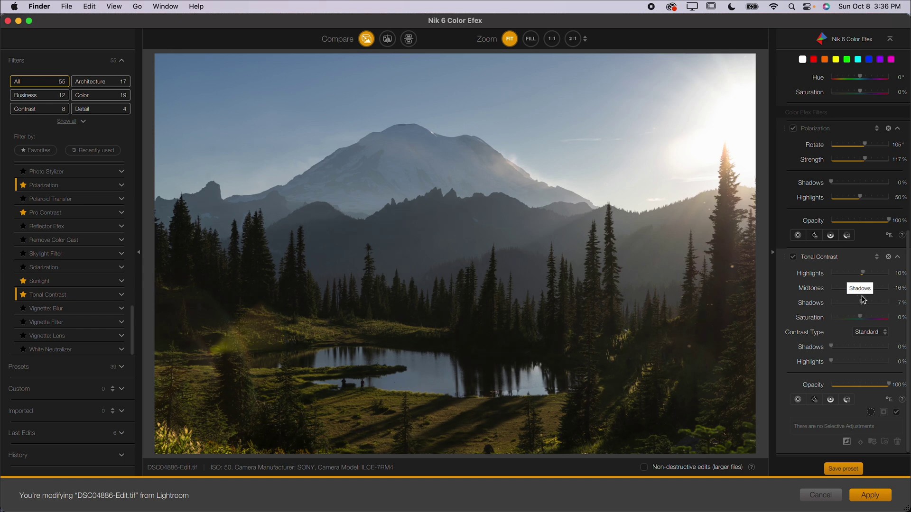
left_click(864, 289)
left_click_drag(864, 289, 861, 289)
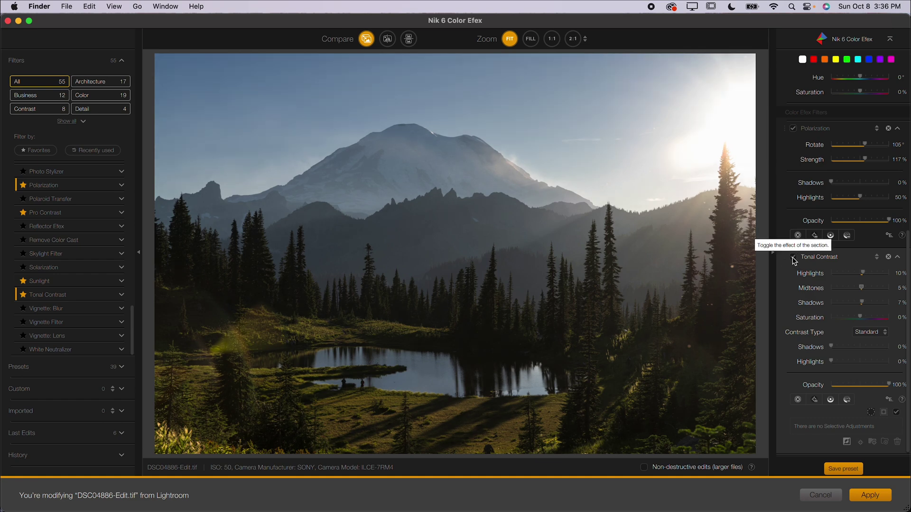
left_click(860, 494)
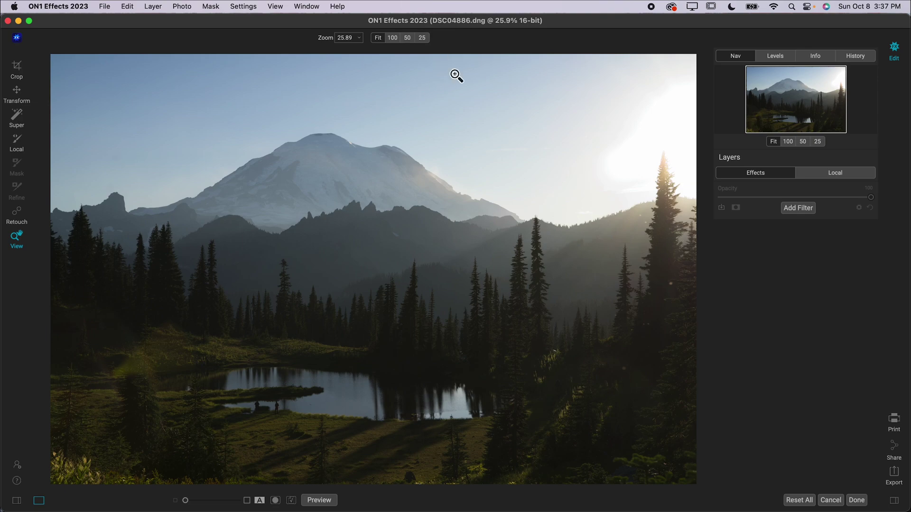
- Open the Filters browser with Add Filter in the Layers panel
left_click(810, 209)
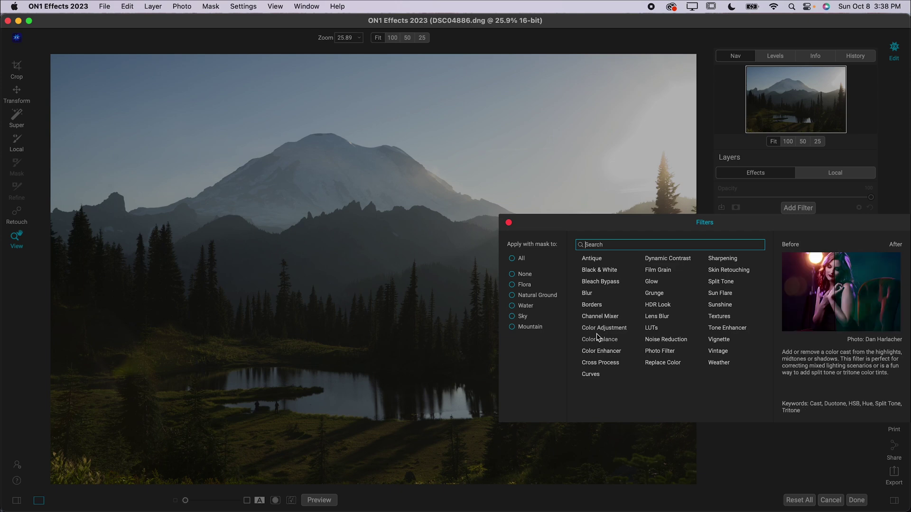
- Add Dynamic Contrast, settle on the Soft preset after comparing, and lower Medium to -34
left_click(661, 259)
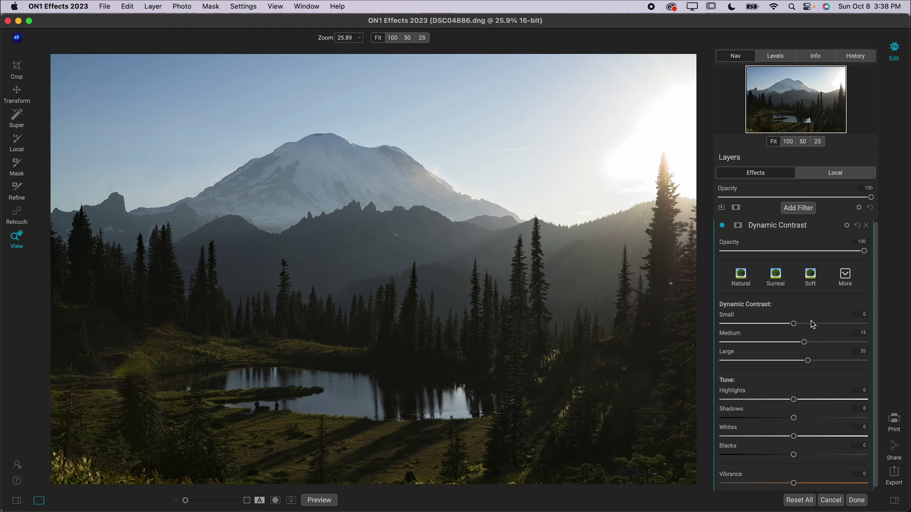
left_click(806, 279)
left_click(777, 279)
left_click(738, 279)
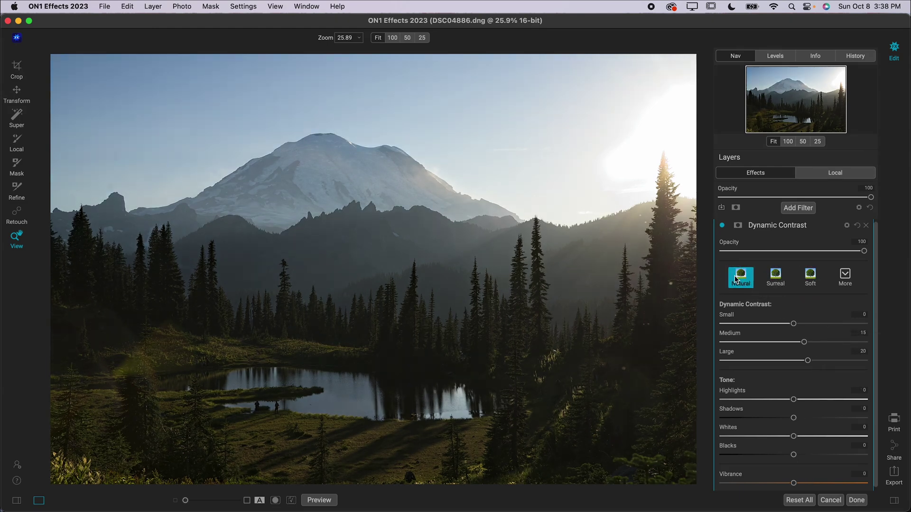
left_click(763, 278)
left_click(809, 278)
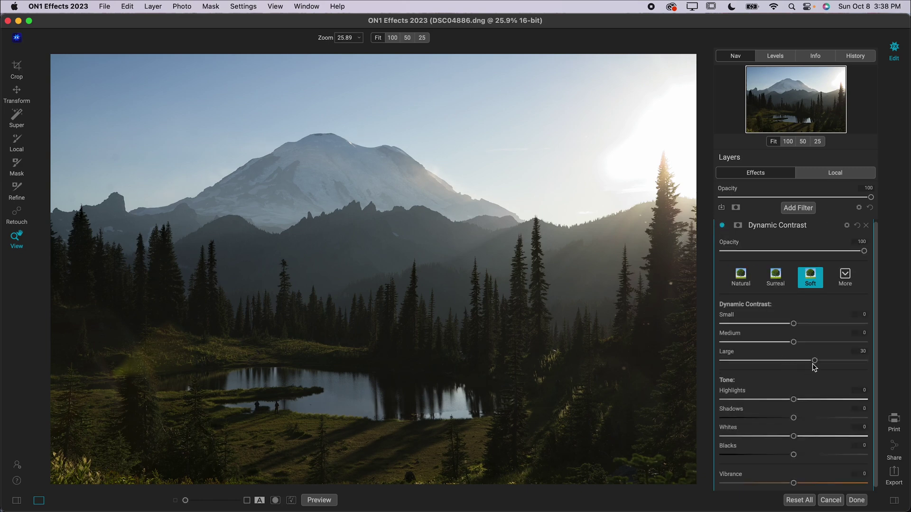
mouse_move(794, 343)
left_mouse_down()
mouse_move(740, 343)
mouse_move(769, 343)
mouse_move(767, 328)
mouse_move(898, 342)
mouse_move(801, 345)
left_mouse_up()
left_click(792, 211)
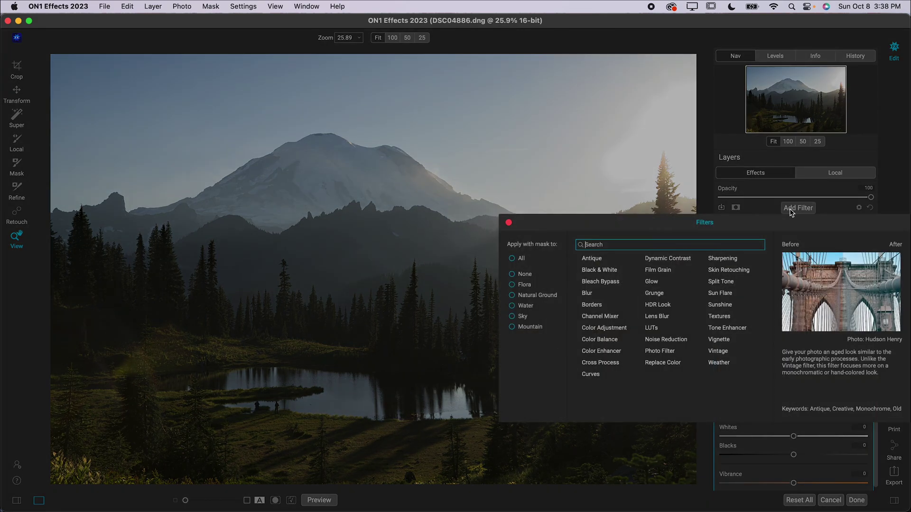
- Add a Sun Flare with the Sun-Flare-11 texture and position it near the sun
left_click(721, 294)
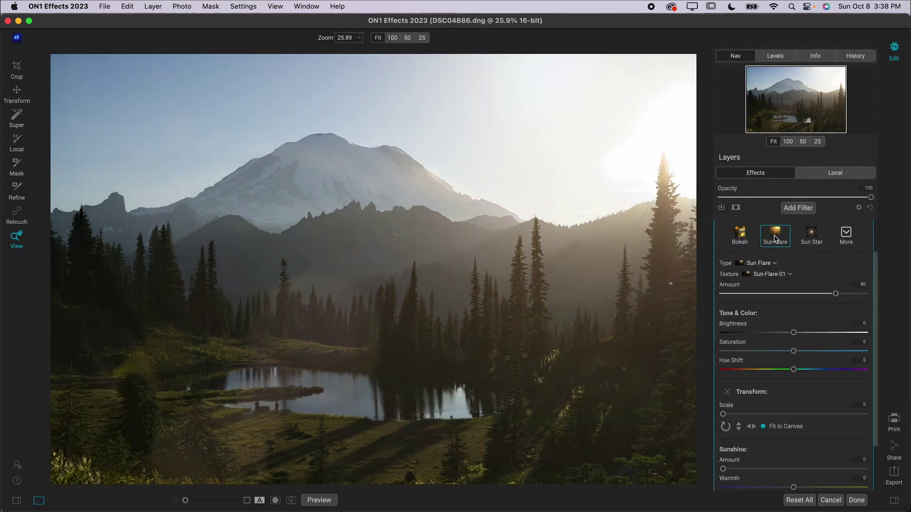
left_click(790, 274)
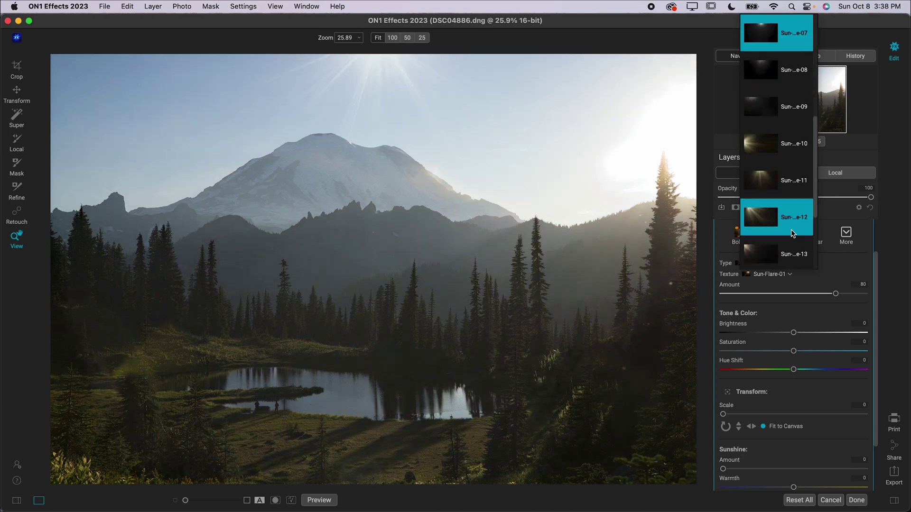
left_click(784, 185)
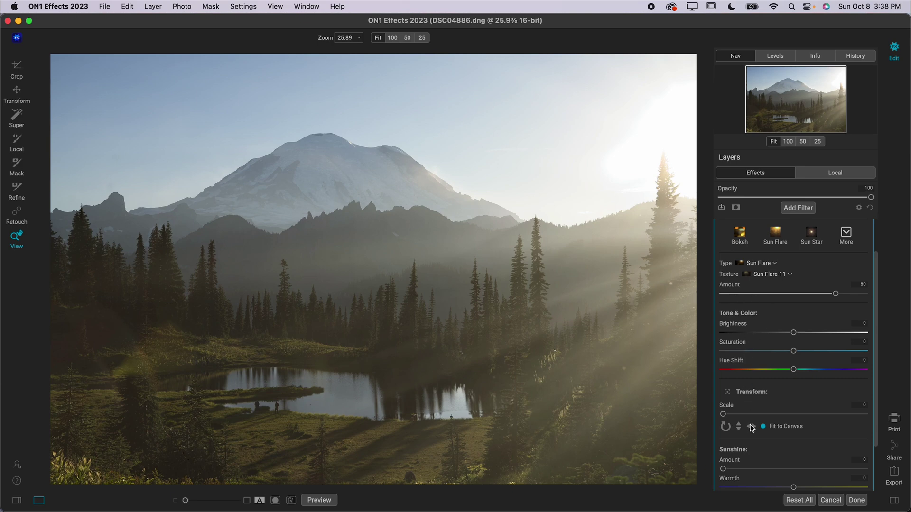
left_click(728, 392)
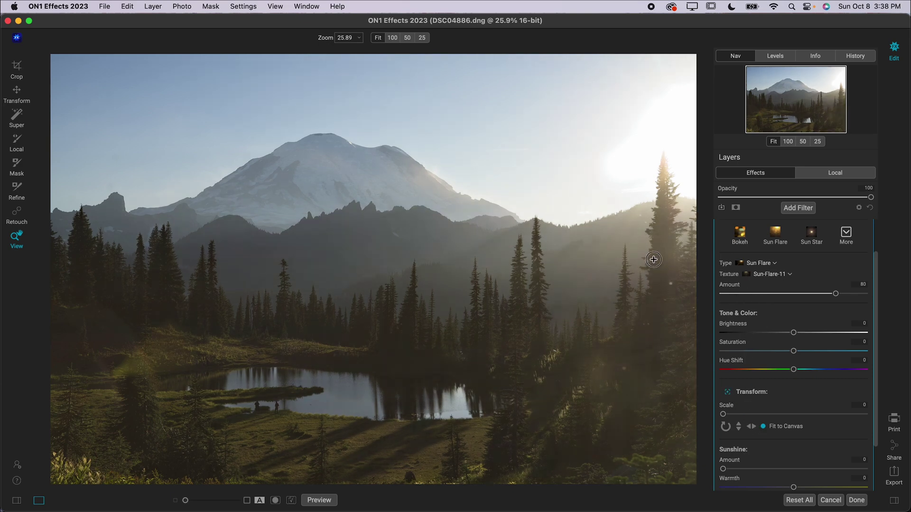
left_click_drag(654, 260, 452, 124)
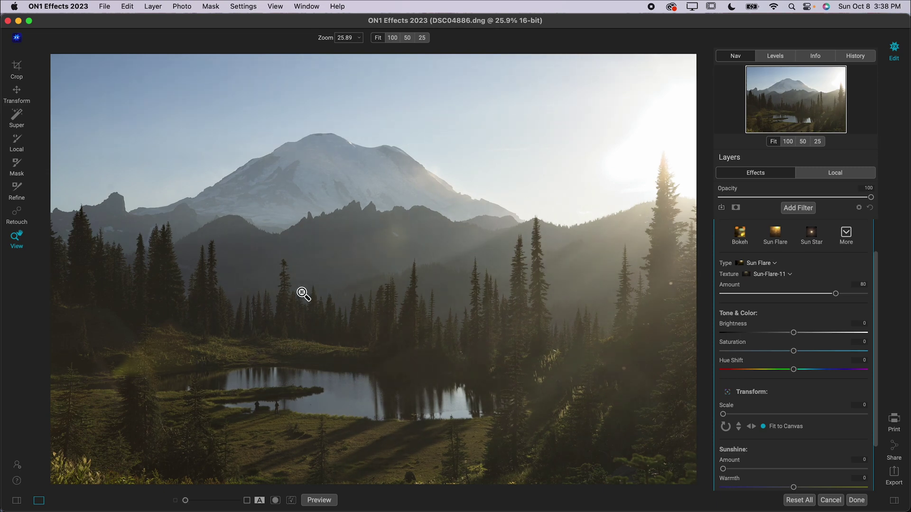
- Compare the photo with and without the Sun Flare, then delete the filter
scroll(733, 277, "up", 1)
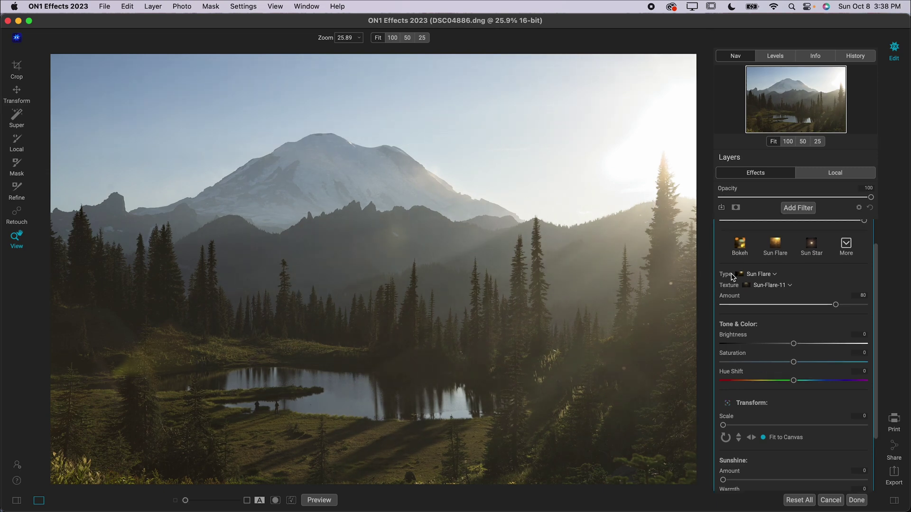
scroll(733, 278, "up", 3)
left_click(723, 229)
left_click(723, 228)
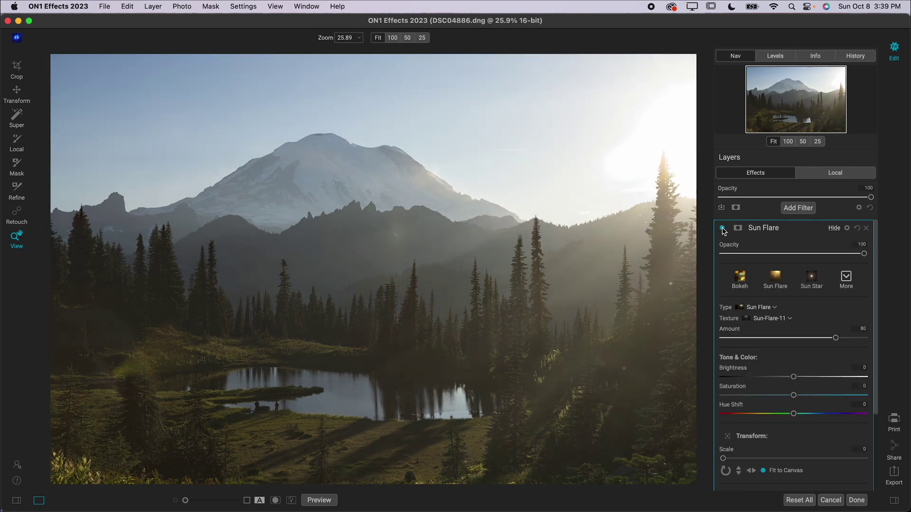
left_click(723, 230)
left_click(722, 230)
left_click(723, 230)
left_click(722, 230)
left_click(866, 229)
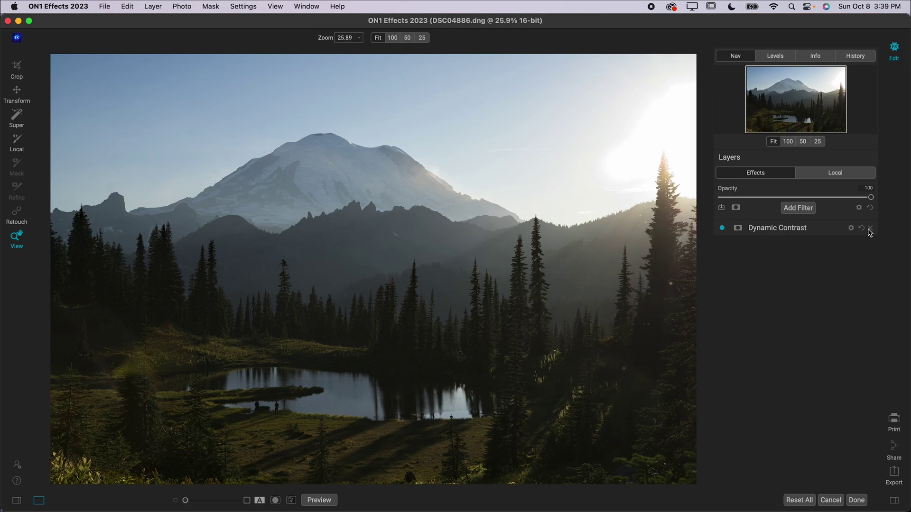
- Add a Glow filter, settle on the Lighter preset, then set Halo 10 and Amount 34
left_click(799, 208)
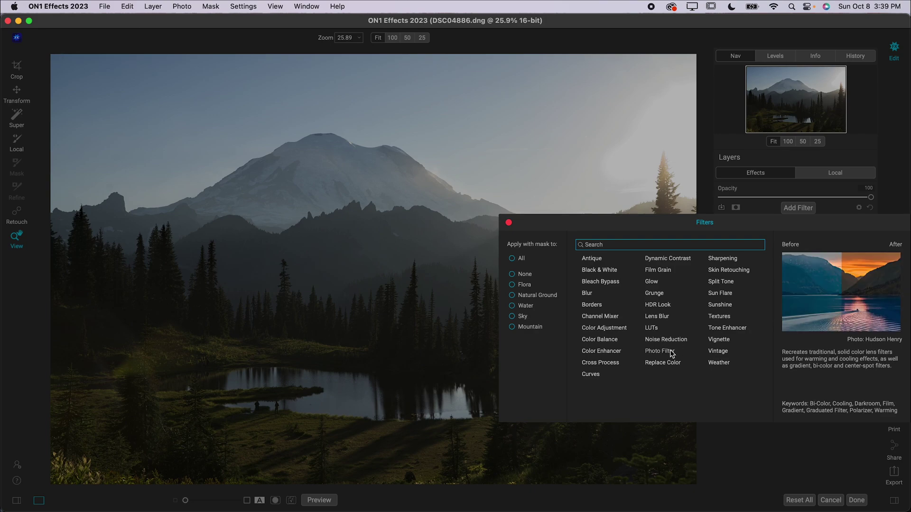
left_click(651, 282)
left_click(769, 280)
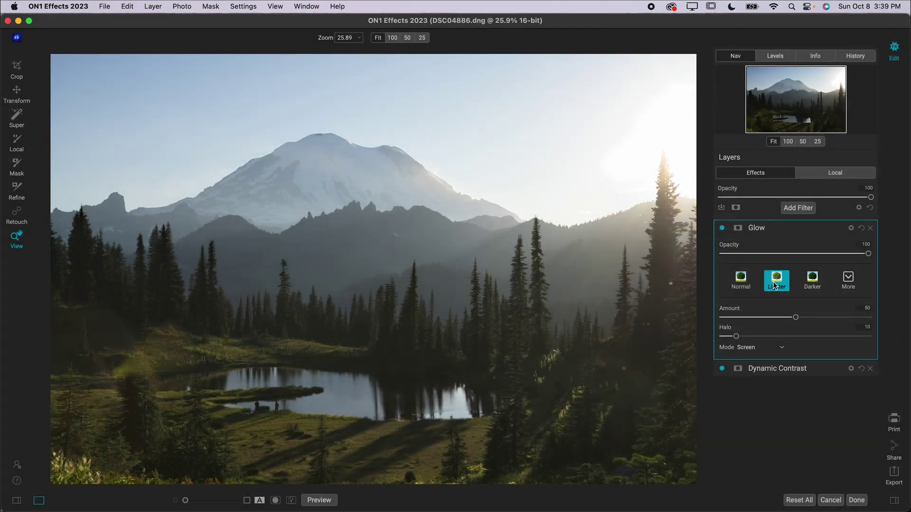
left_click(813, 279)
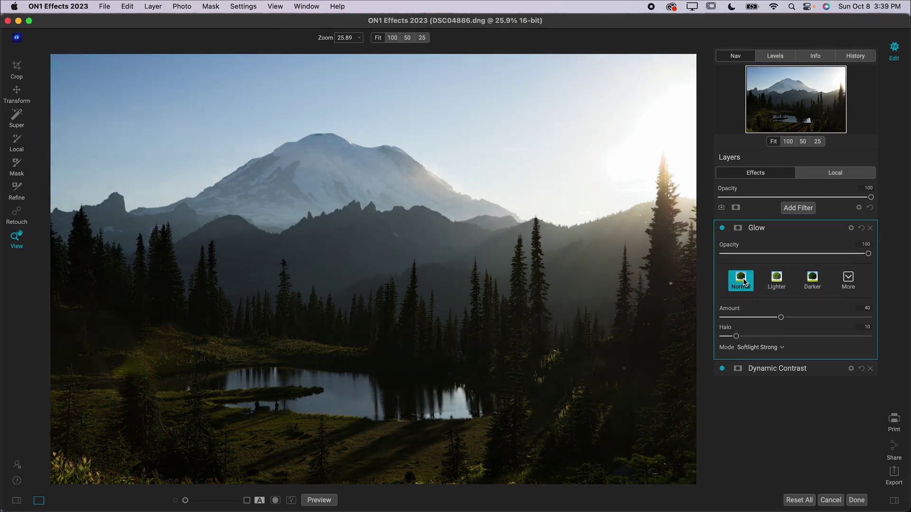
left_click(776, 280)
left_click(742, 280)
left_click(783, 289)
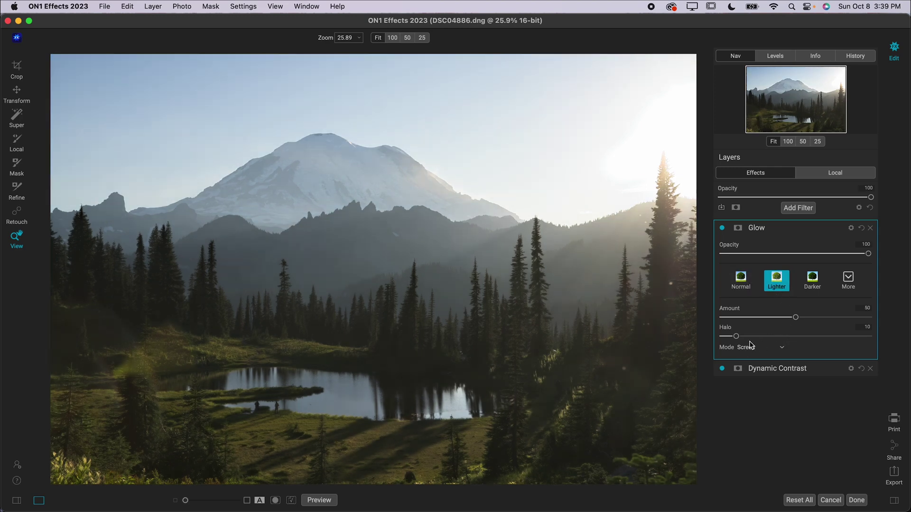
left_click_drag(740, 337, 776, 354)
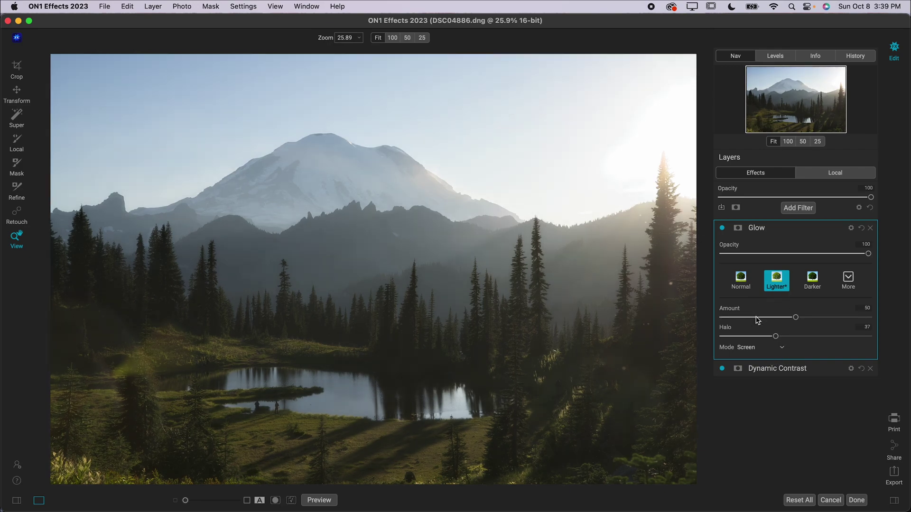
left_click_drag(758, 319, 773, 317)
left_click(796, 208)
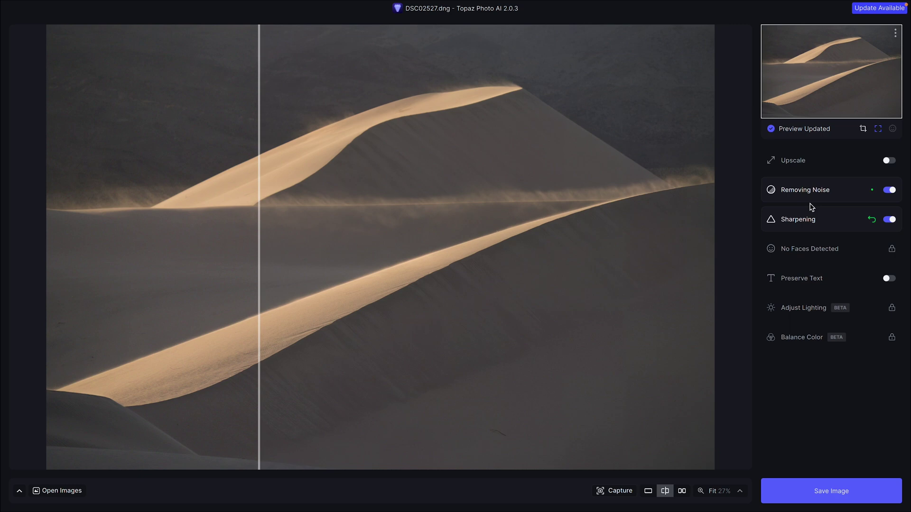
scroll(377, 46, "up", 5)
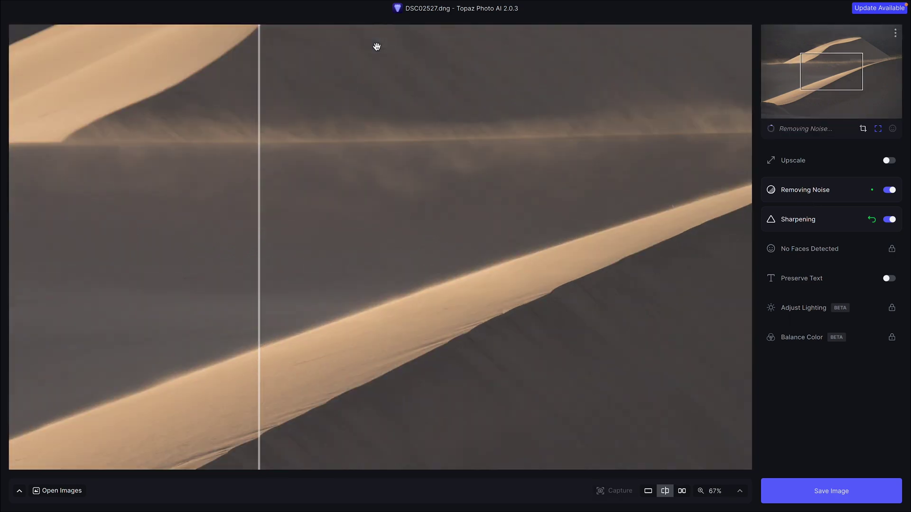
left_click_drag(828, 76, 856, 38)
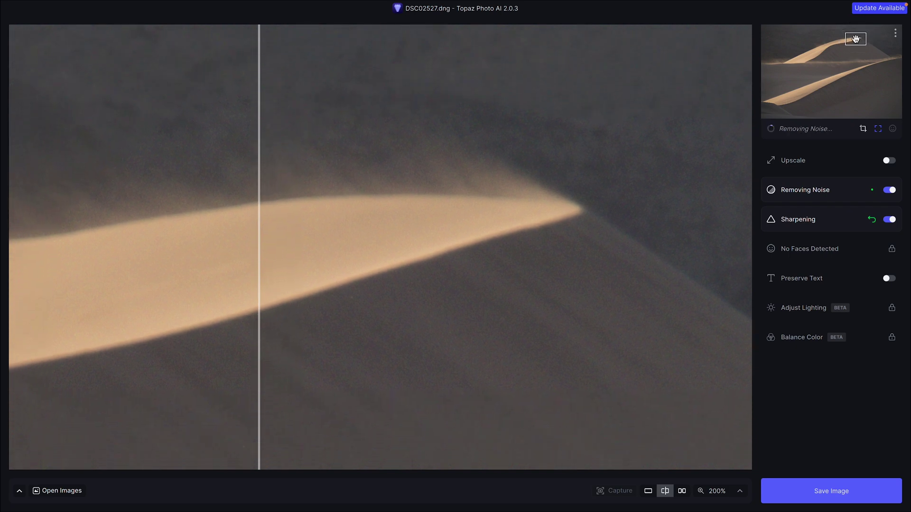
scroll(856, 38, "down", 2)
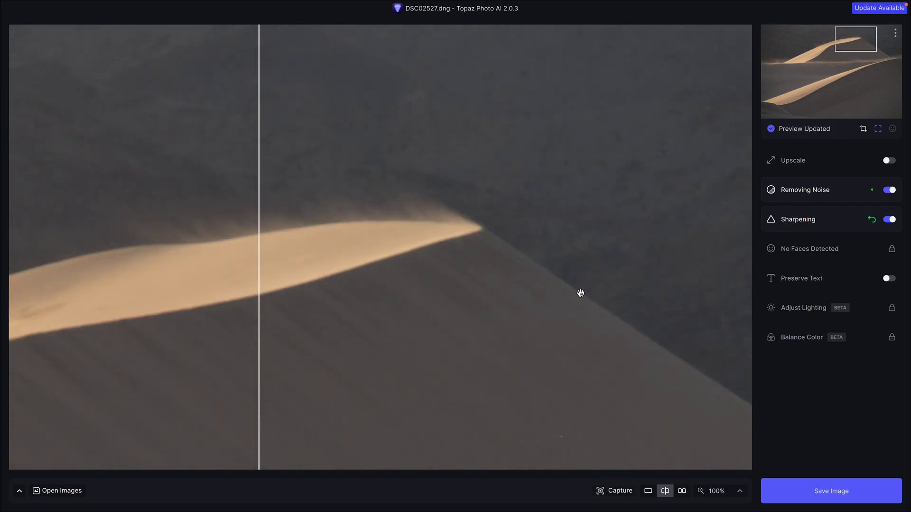
left_click(544, 279)
left_click_drag(859, 50, 795, 95)
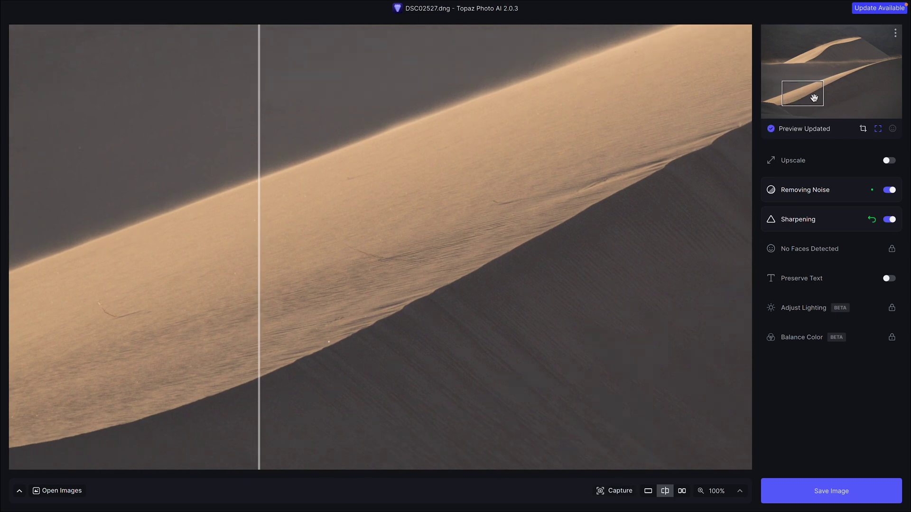
left_click_drag(813, 93, 843, 43)
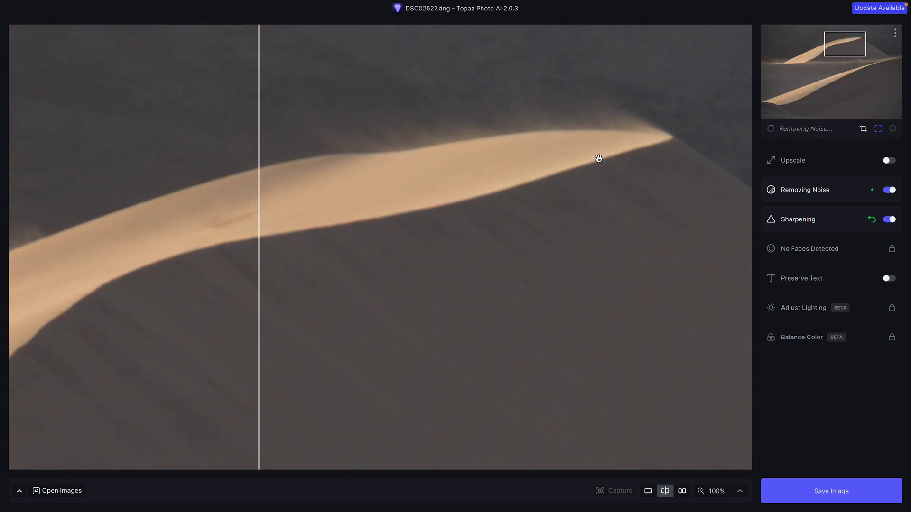
left_click_drag(596, 169, 513, 199)
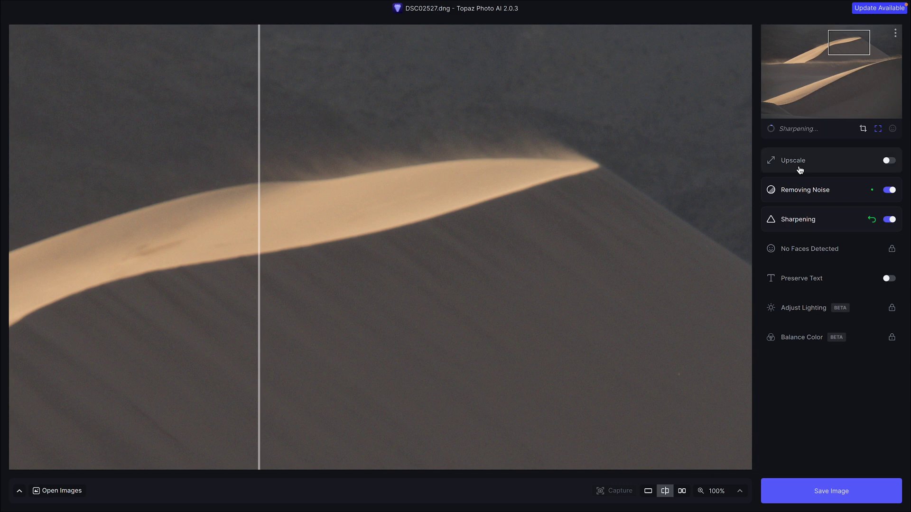
key("ctrl+0")
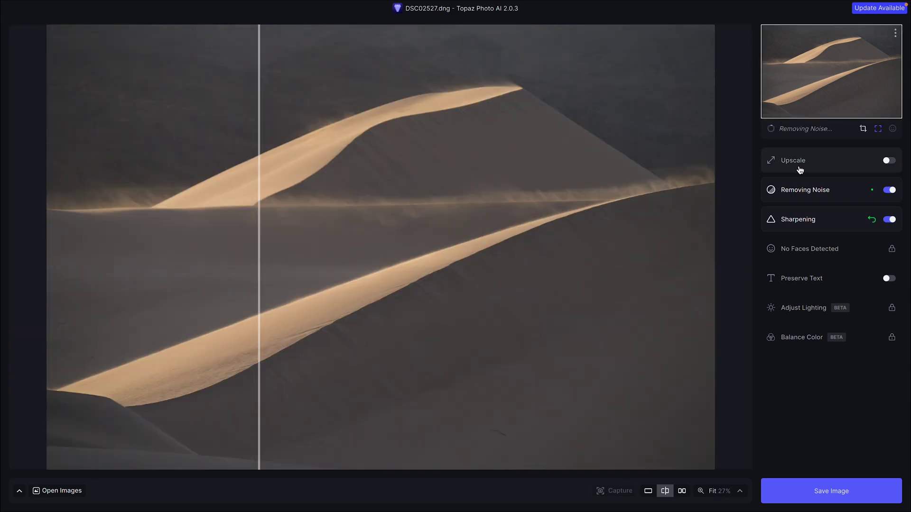
scroll(529, 82, "up", 10)
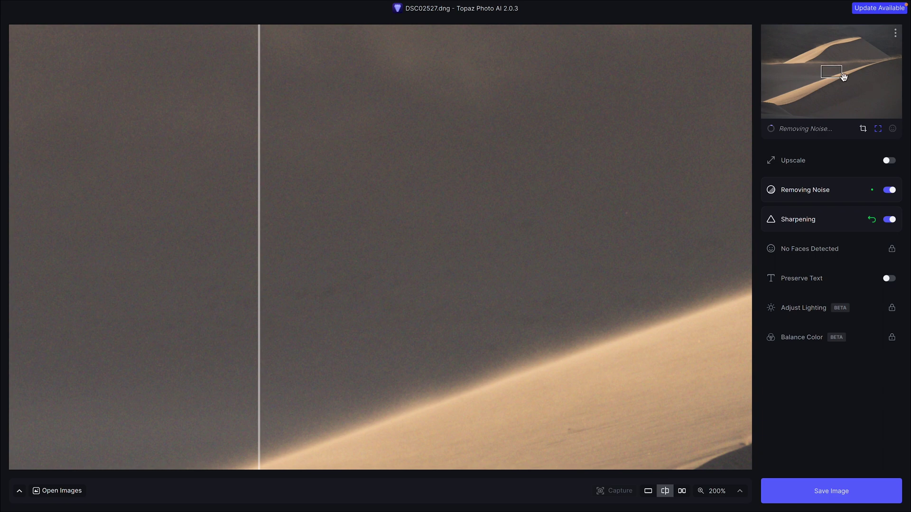
left_click_drag(843, 76, 859, 37)
scroll(857, 38, "down", 3)
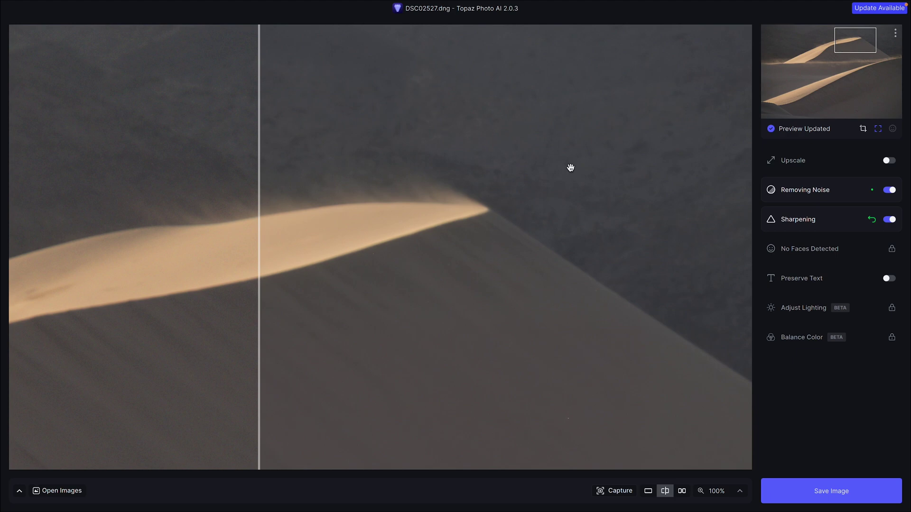
left_click(378, 197)
left_click_drag(378, 197, 519, 142)
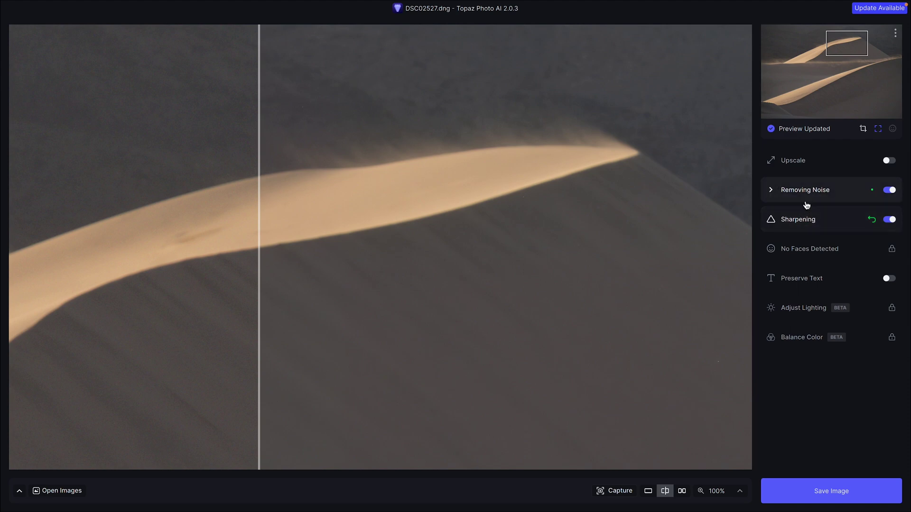
left_click(807, 198)
left_click(807, 199)
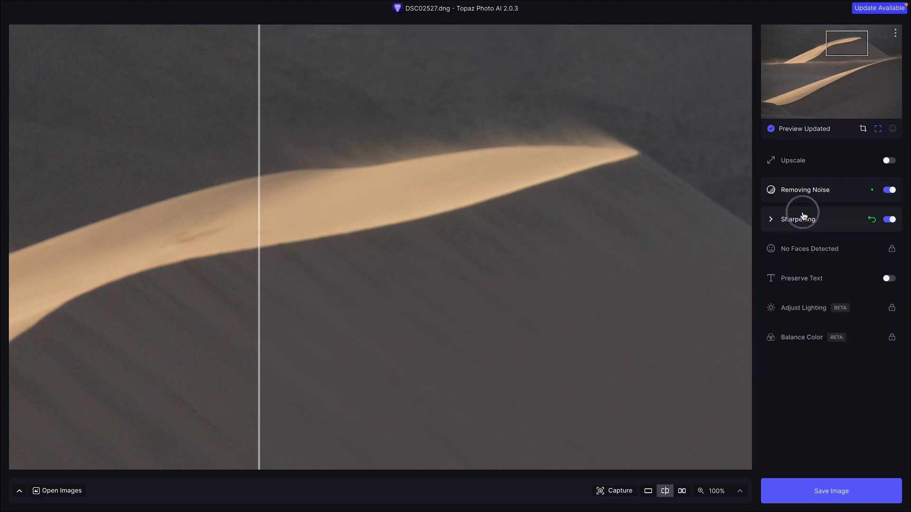
left_click(803, 198)
left_click(801, 200)
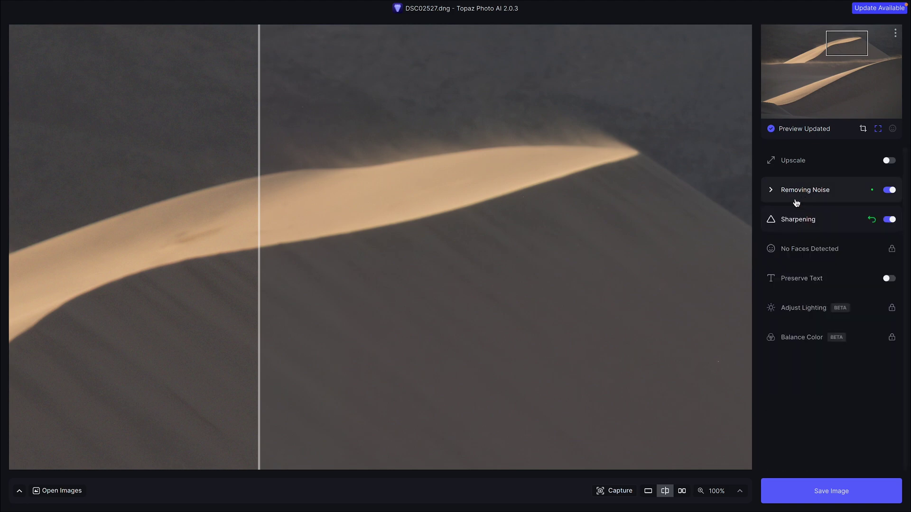
left_click_drag(260, 264, 529, 268)
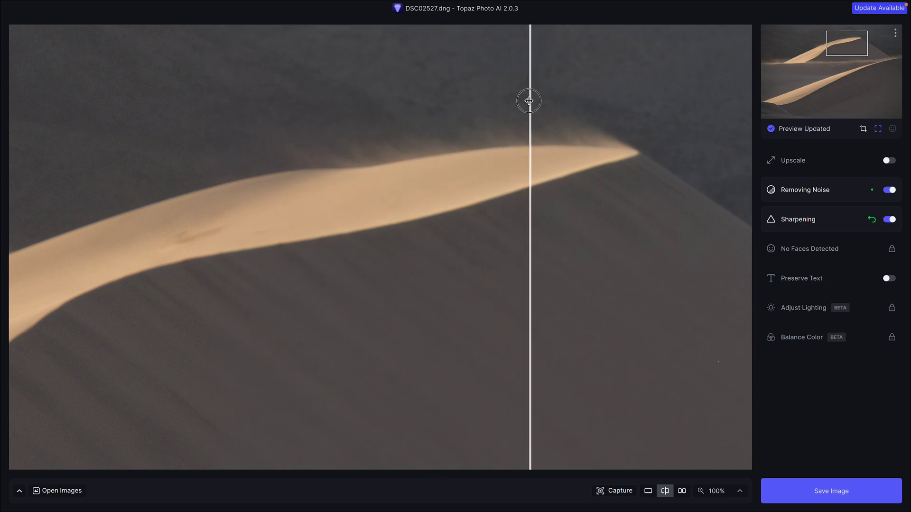
left_click_drag(529, 101, 401, 93)
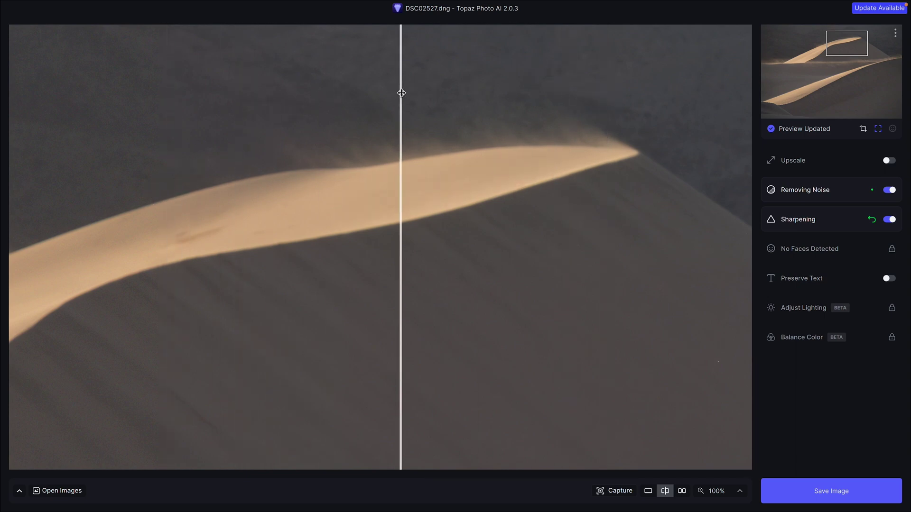
- Switch Topaz sharpening to the Lens Blur model and compare across the before/after split
left_click(816, 224)
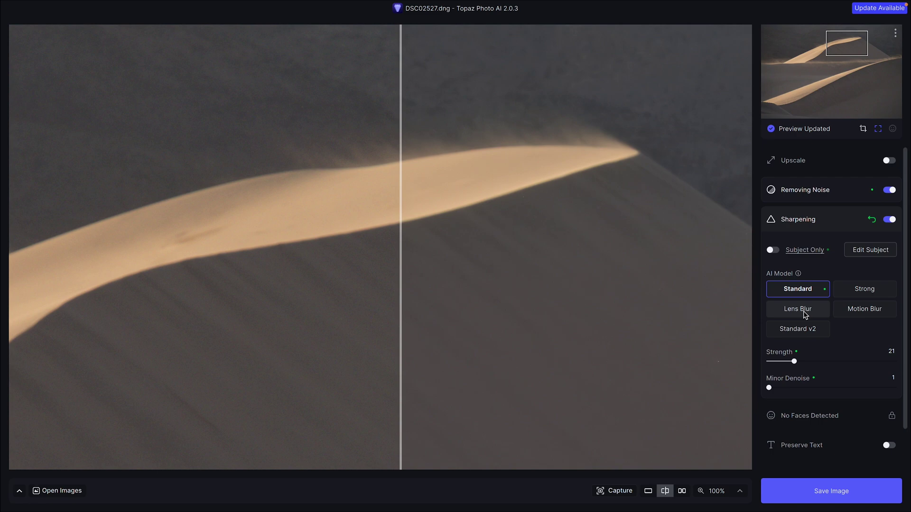
left_click(805, 314)
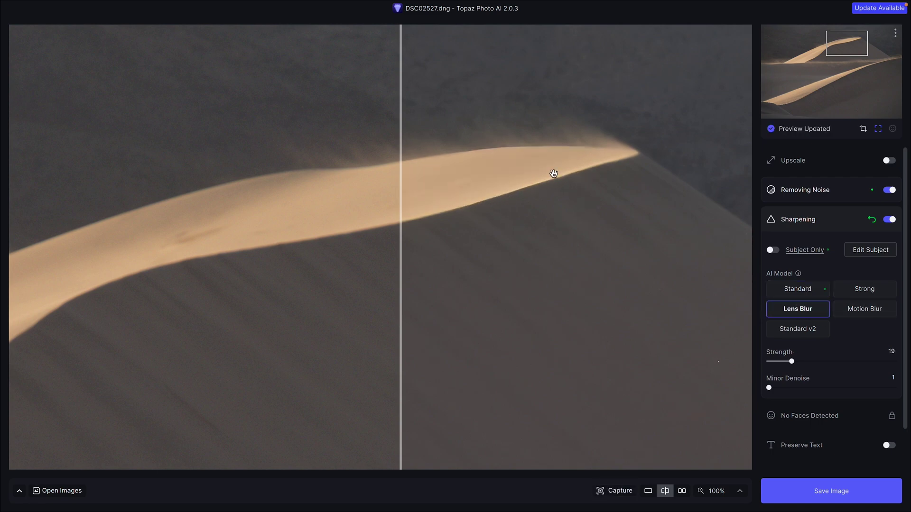
left_click_drag(394, 237, 331, 146)
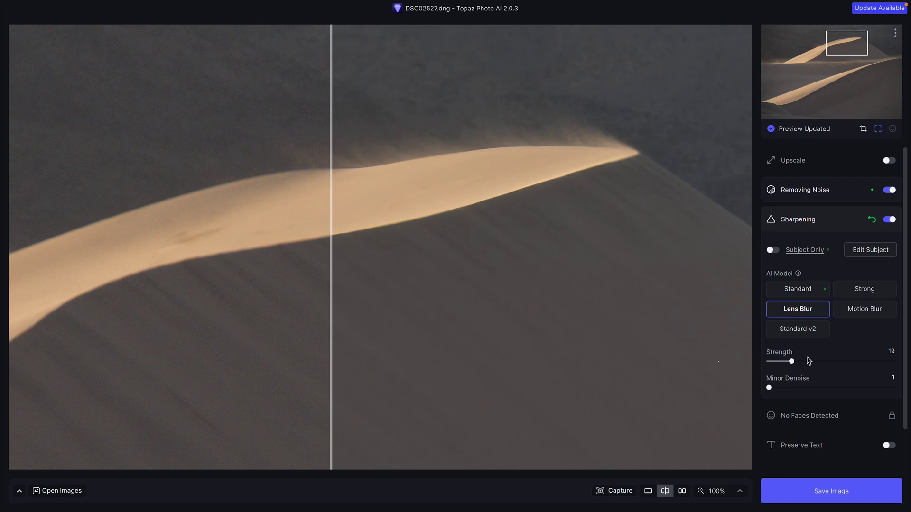
- Set the Lens Blur sharpening strength to 39, comparing the dune across the split
left_click_drag(791, 362, 782, 365)
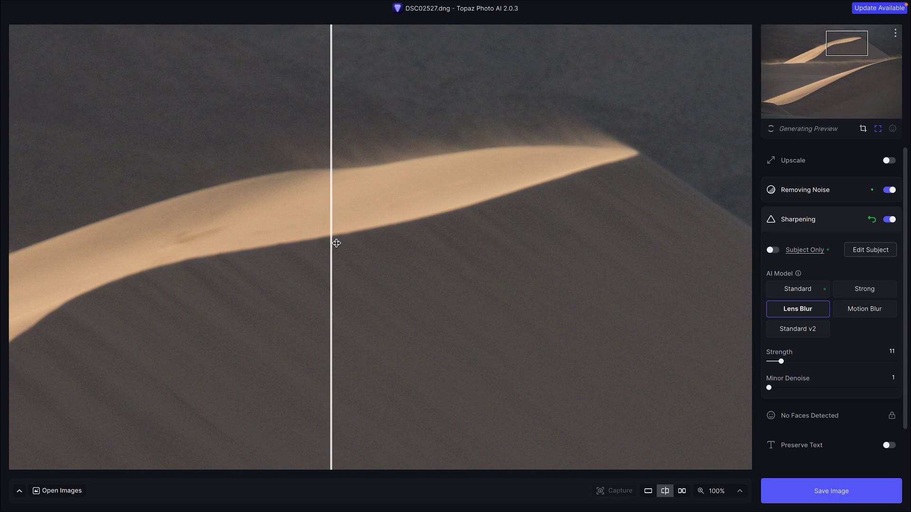
left_click(336, 243)
left_click_drag(336, 243, 464, 223)
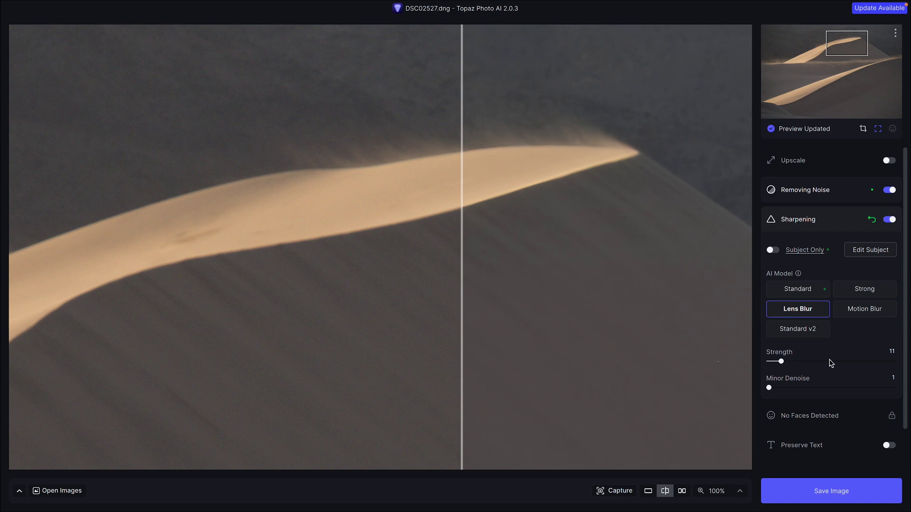
left_click(818, 362)
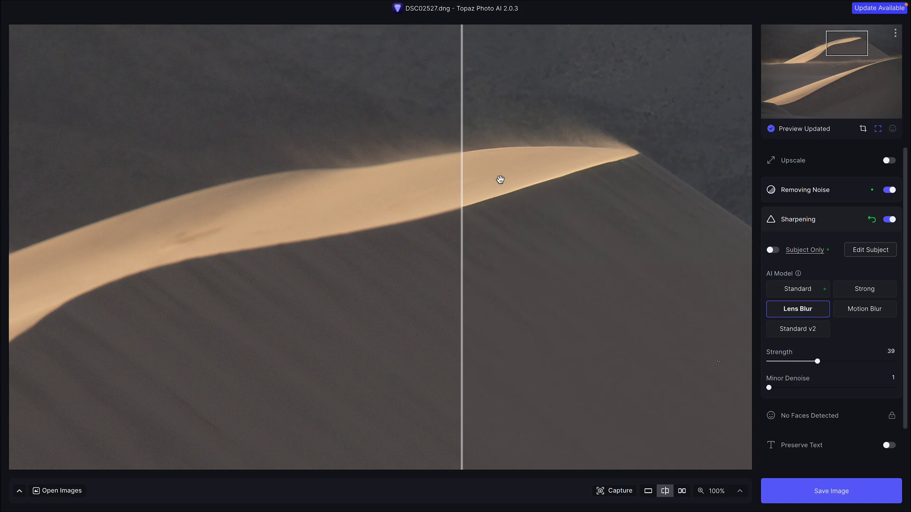
left_click_drag(461, 167, 203, 158)
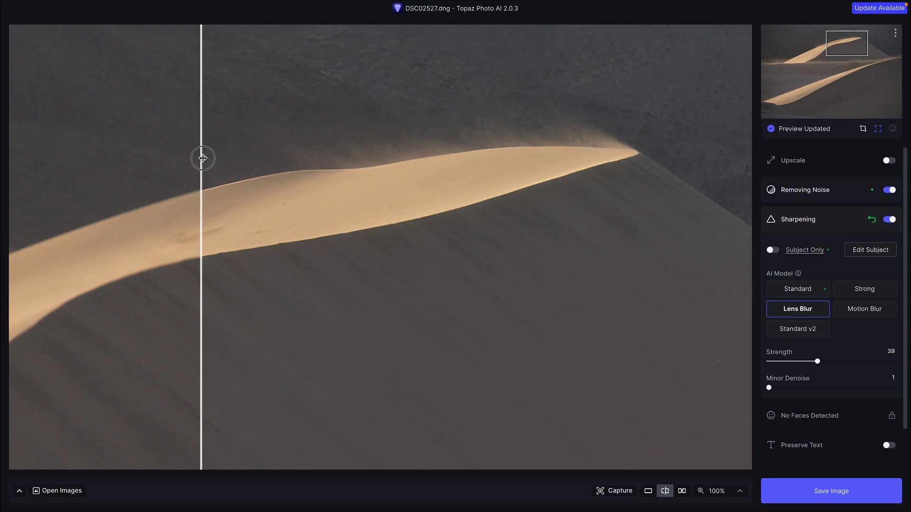
left_click_drag(202, 158, 375, 220)
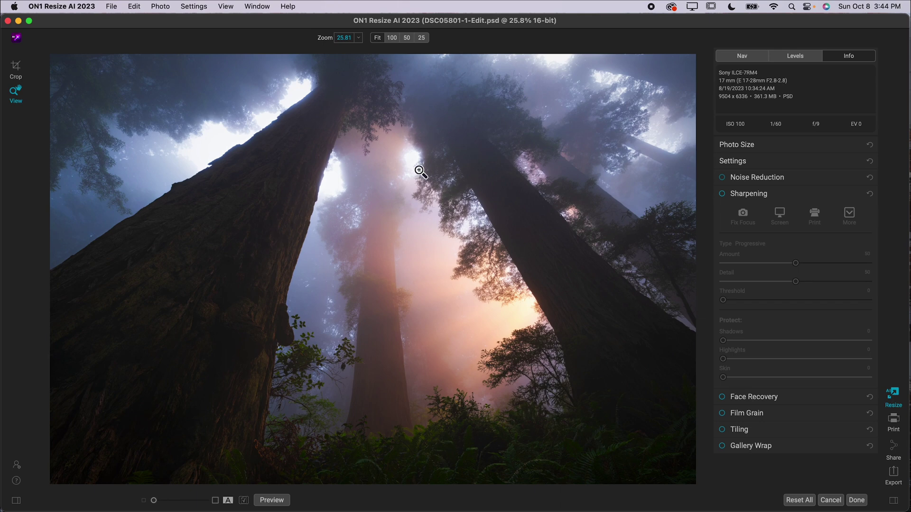
- Expand the Photo Size settings for the redwood photo
left_click(739, 148)
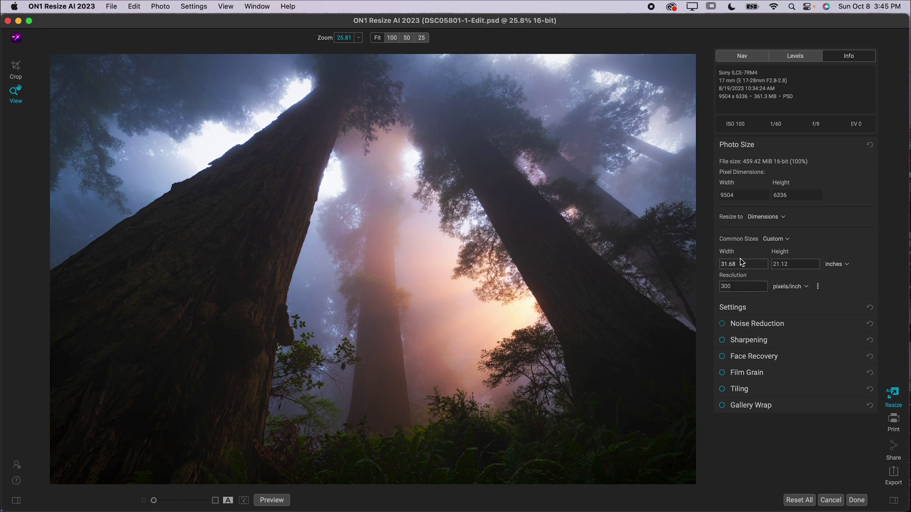
- Set the print height to 20 inches (width 30) and resolution to 150 pixels/inch
left_click(801, 265)
type("40")
key("Tab")
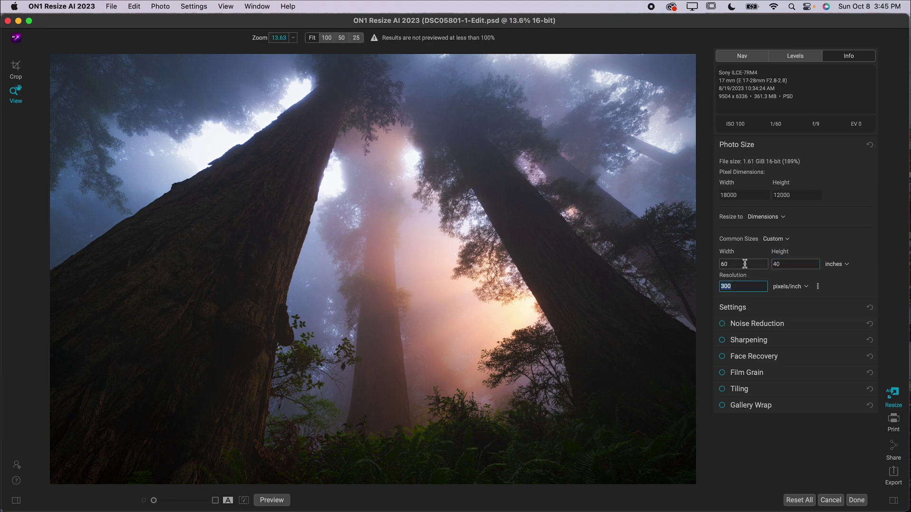
left_click(783, 264)
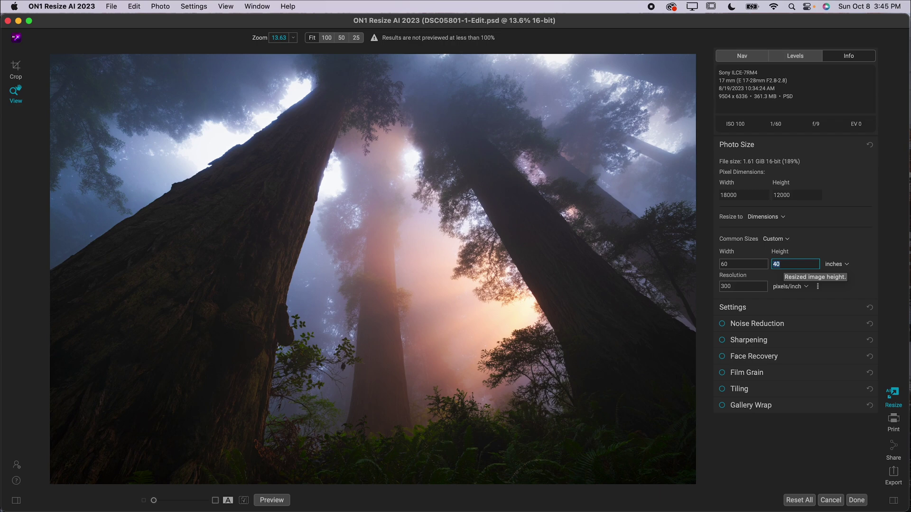
type("20")
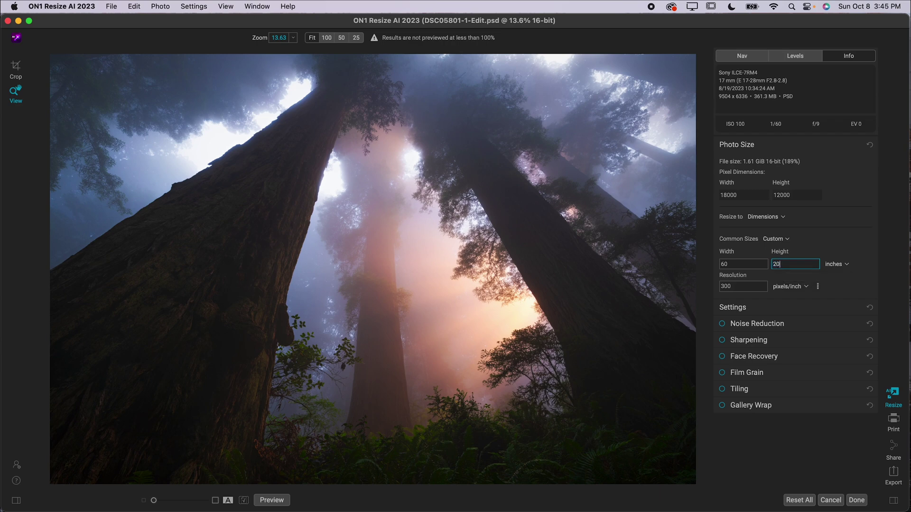
key("Tab")
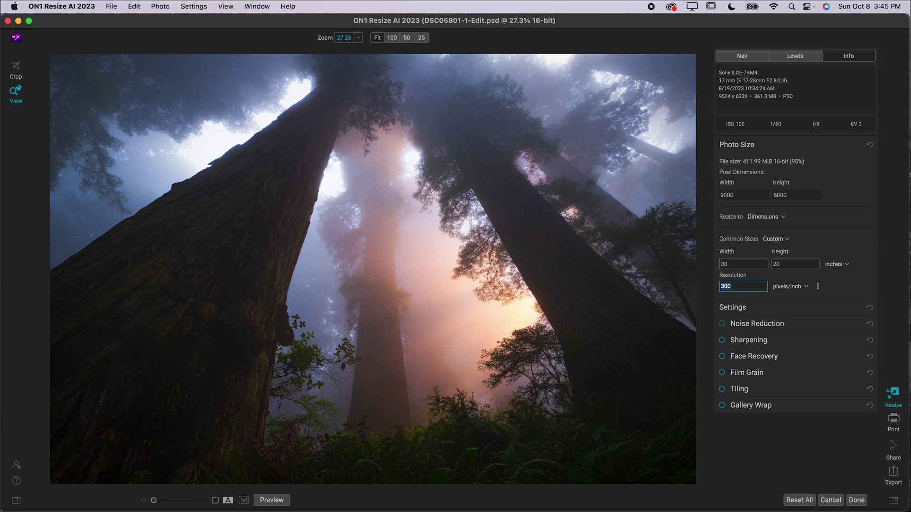
type("150")
key("Return")
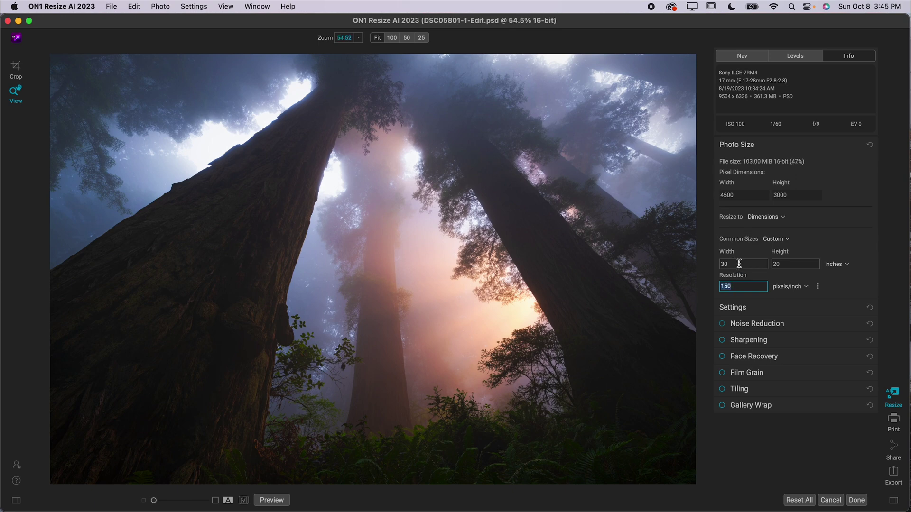
- Enable sharpening with the Print preset and toggle it off and on to compare
left_click(739, 264)
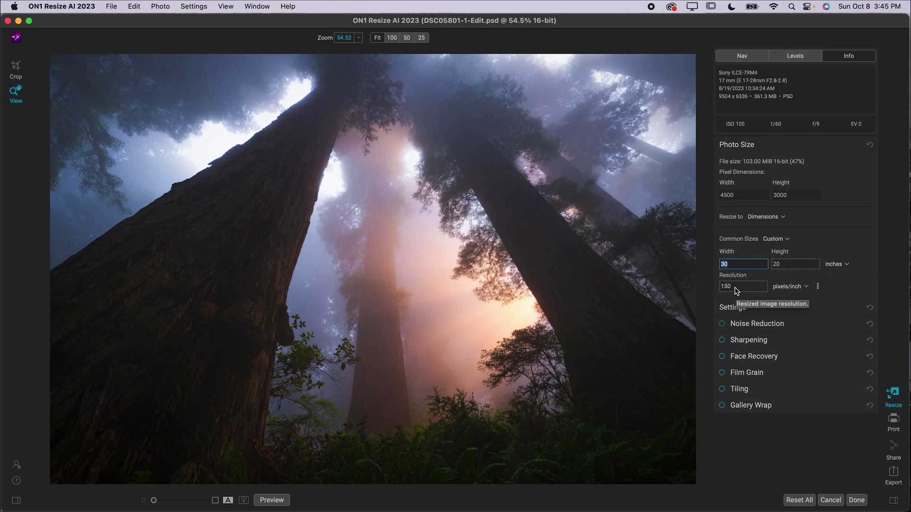
left_click(742, 340)
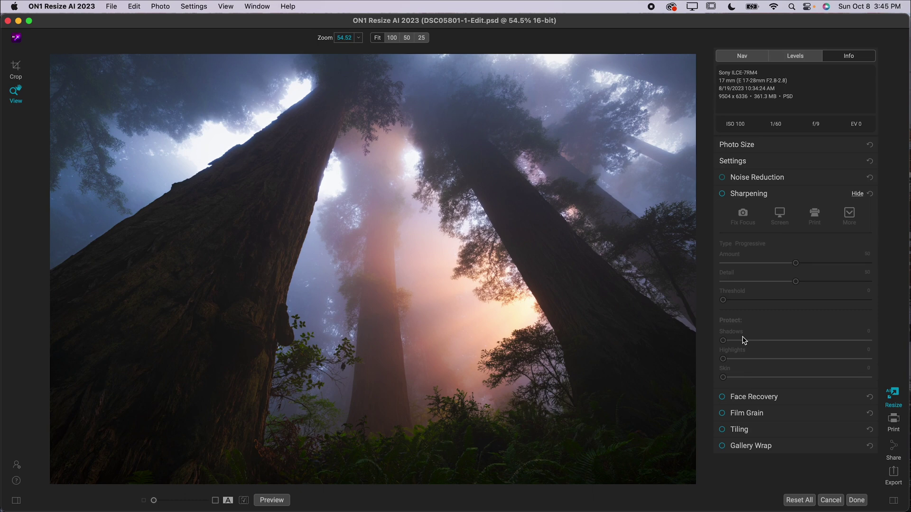
left_click(722, 194)
left_click(815, 217)
left_click(816, 218)
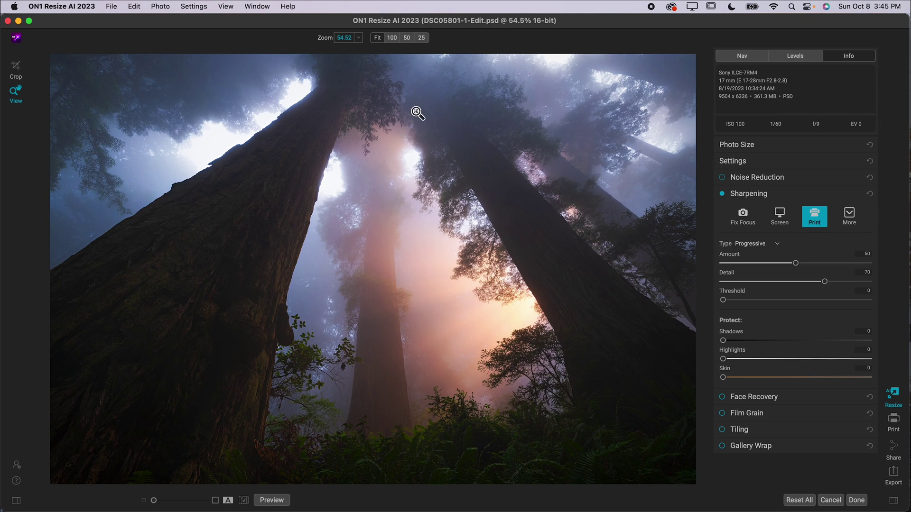
left_click(723, 195)
left_click(723, 195)
- Inspect the redwood trunk at 100% and 200% zoom, toggling sharpening to compare
left_click(391, 38)
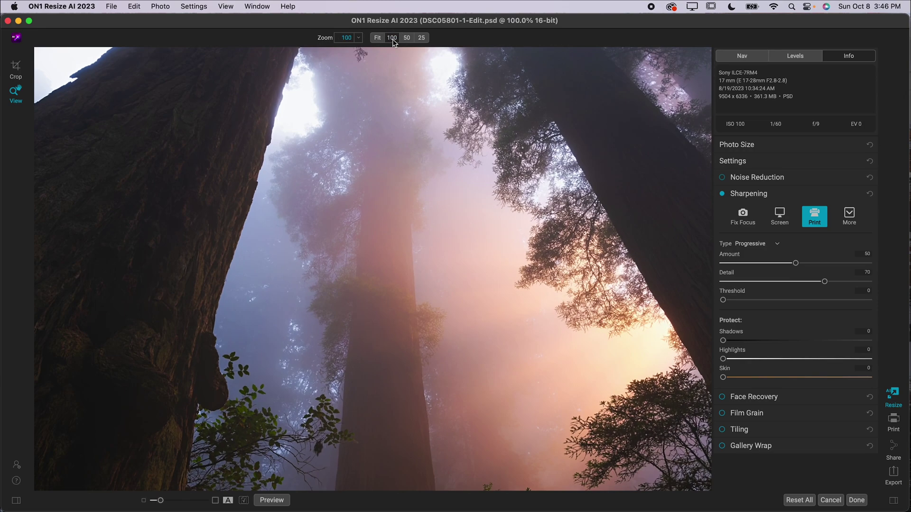
left_click_drag(633, 372, 412, 328)
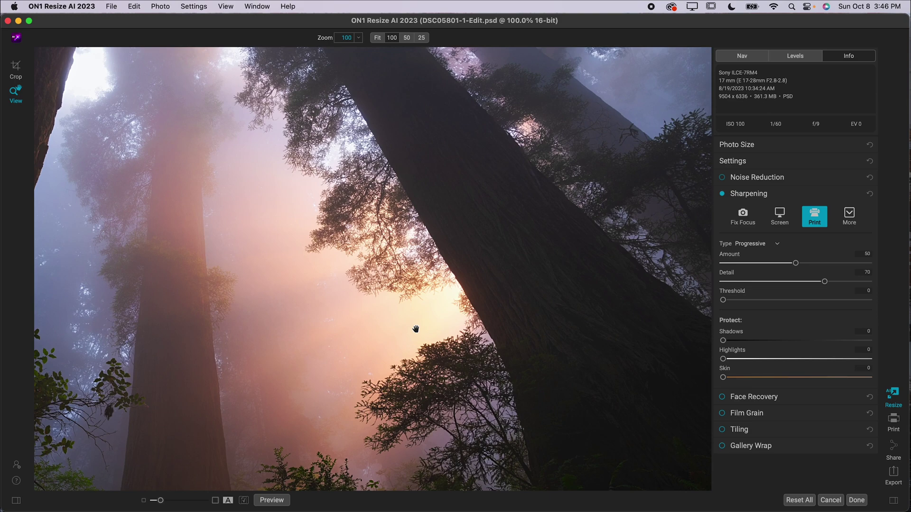
key("super+equal")
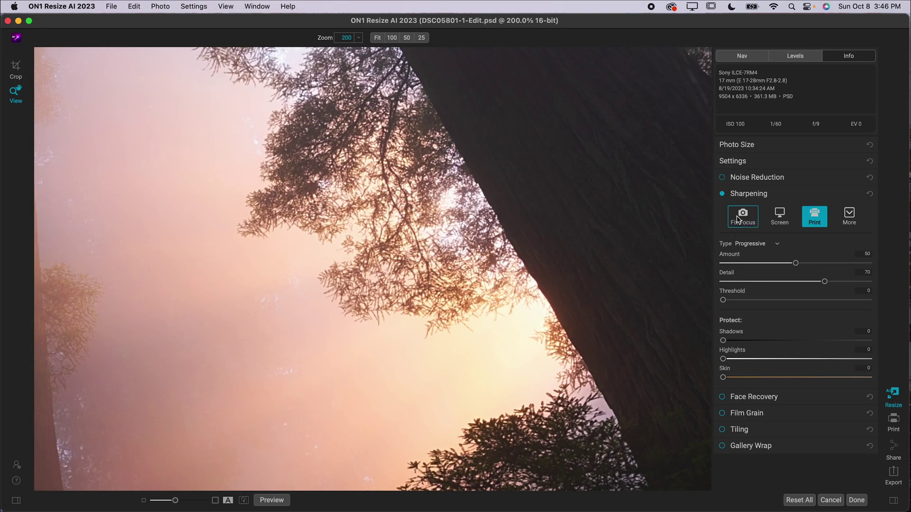
left_click(722, 195)
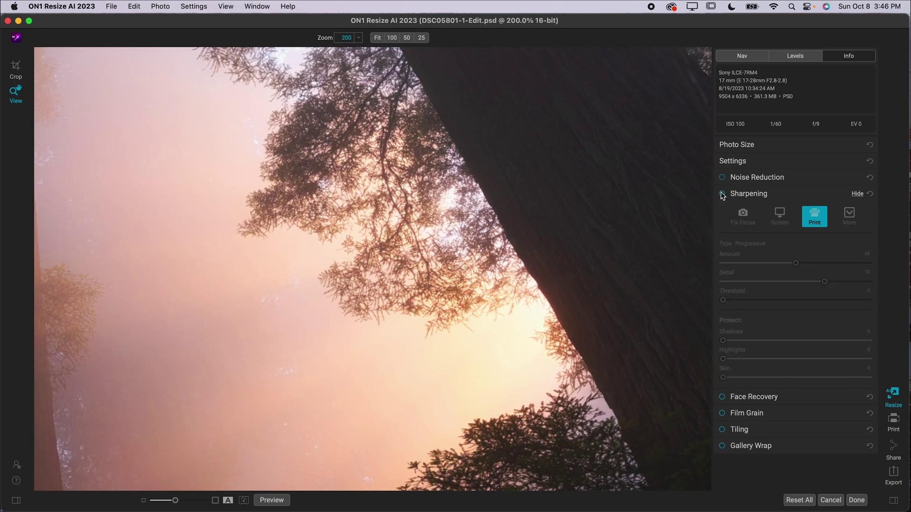
left_click(722, 195)
left_click(722, 194)
left_click(722, 195)
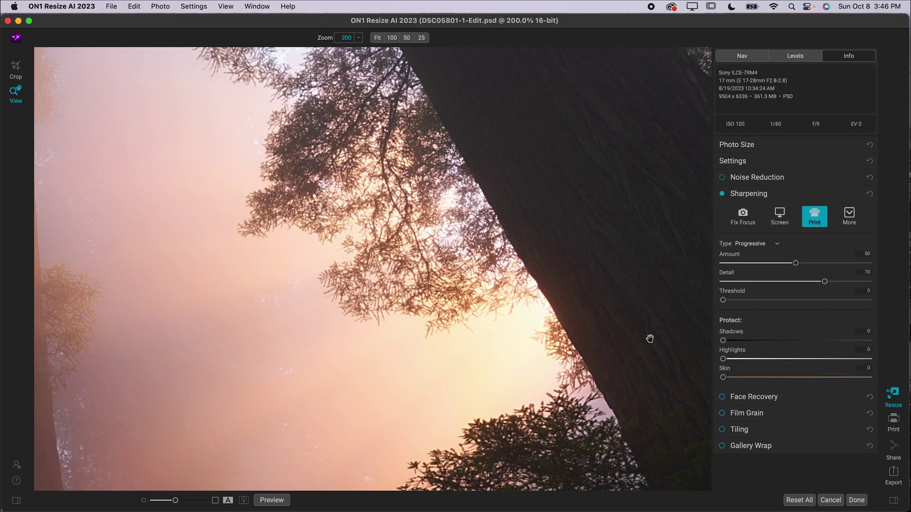
- Set sharpening Threshold 5, Detail 100 and Amount 33, then return to 100% zoom
left_click_drag(723, 300, 734, 301)
left_click_drag(825, 281, 656, 299)
left_click_drag(796, 264, 771, 276)
key("super+1")
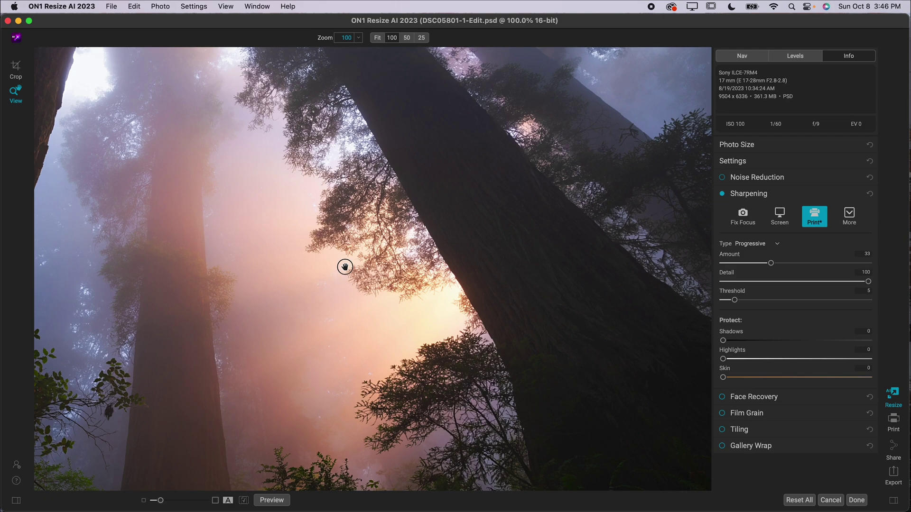
- Compare sharpening at 50% on the central trunk, zoom to 200%, and open Export
left_click_drag(346, 266, 536, 218)
key("super+minus")
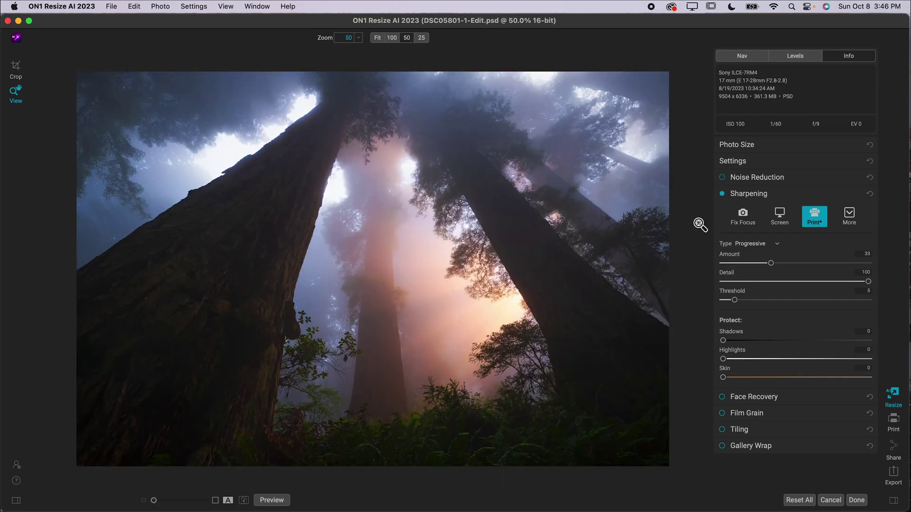
left_click(722, 194)
left_click(723, 193)
key("super+plus")
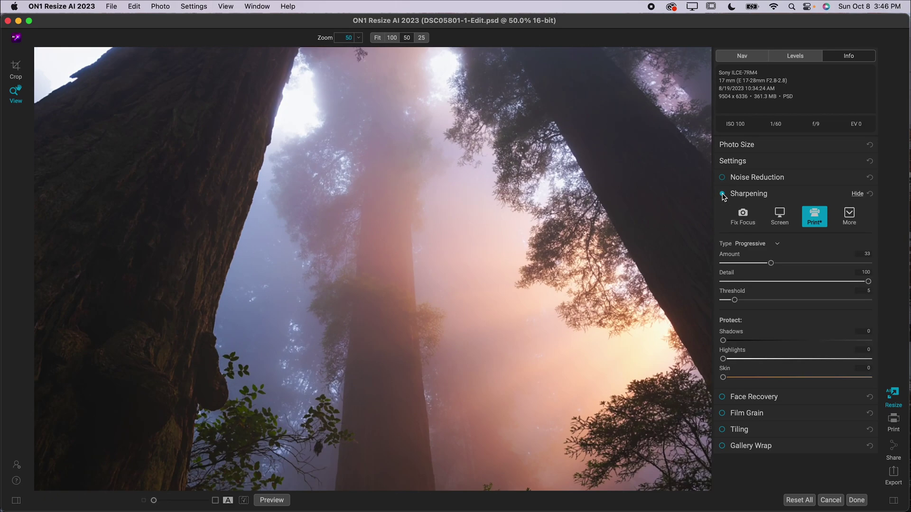
key("super+plus")
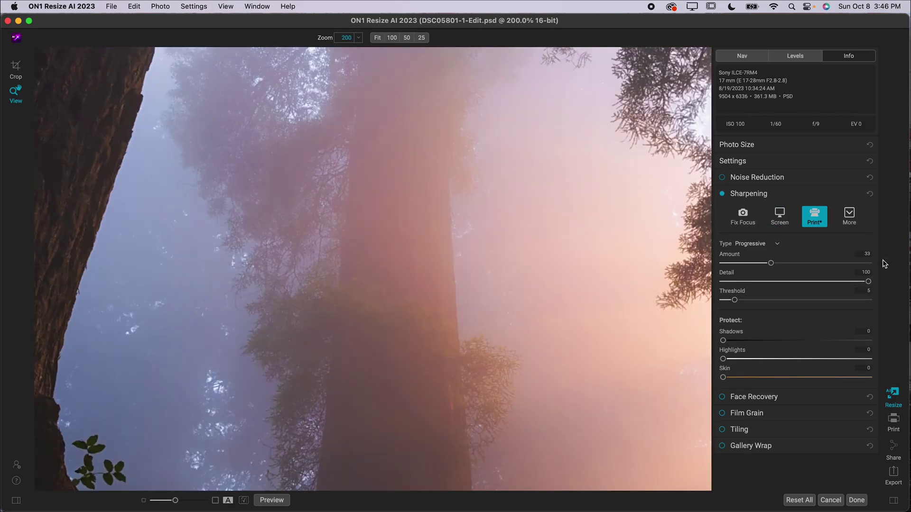
left_click(895, 474)
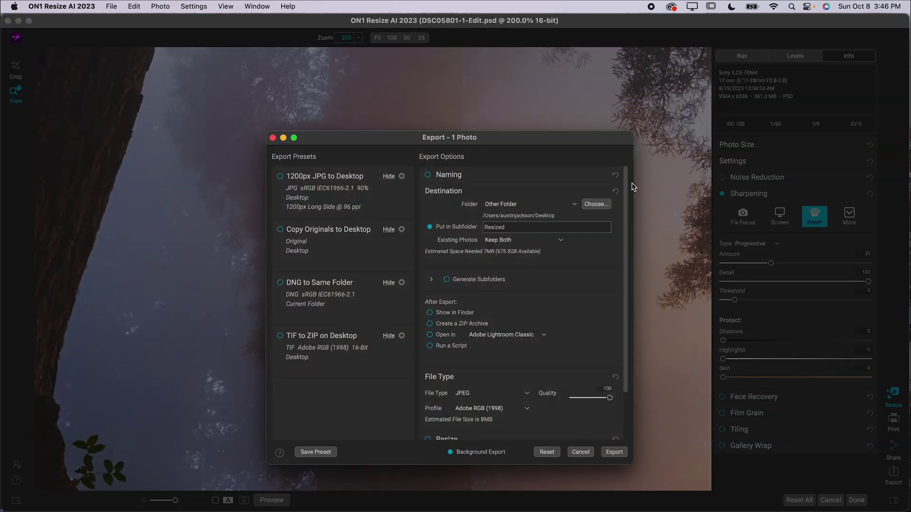
- Cancel the Export dialog and zoom the redwood photo to Fit
left_click(581, 453)
left_click(587, 435)
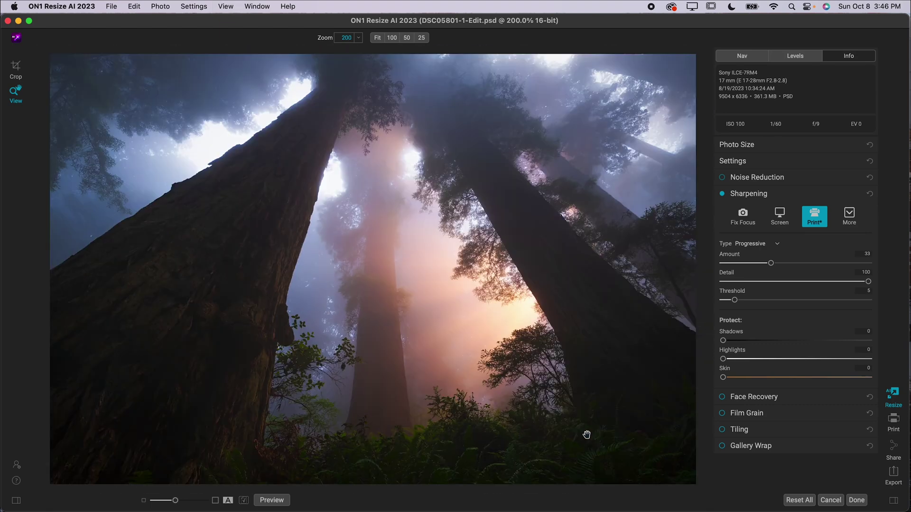